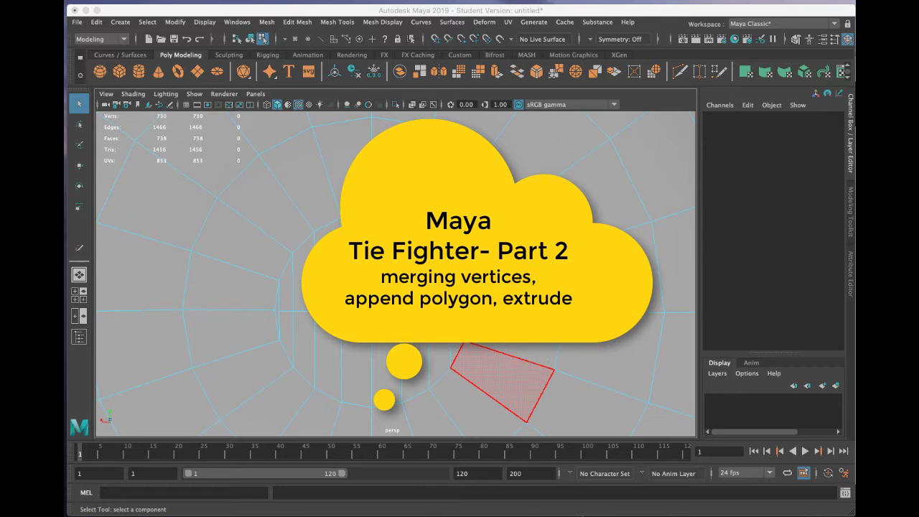
Step: Switch to the four-view layout and show the whole model from the side in the perspective view
{"action": "left_click", "coordinate": [495, 313]}
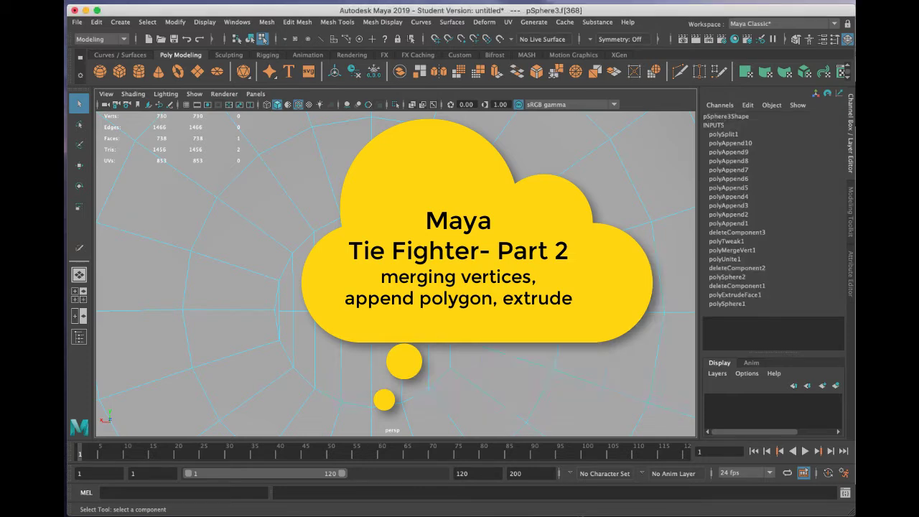
{"action": "key", "text": "space"}
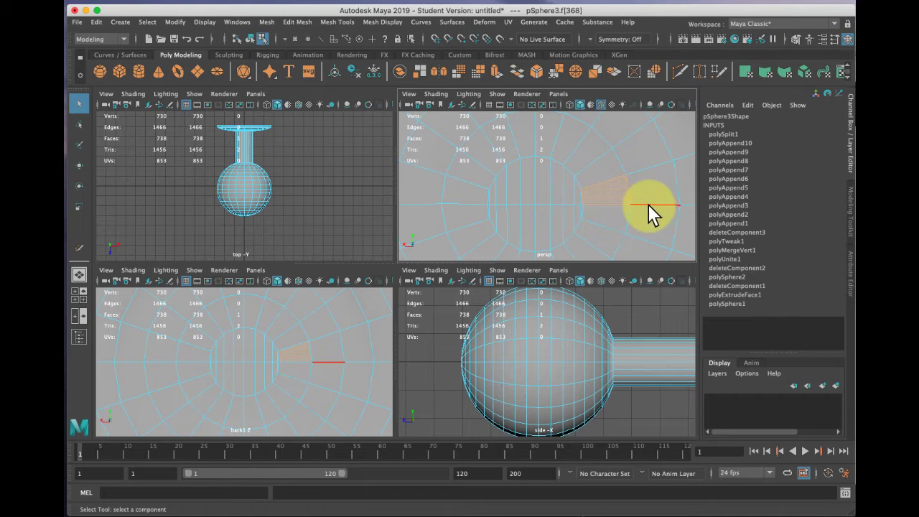
{"action": "left_click_drag", "start_coordinate": [648, 211], "coordinate": [510, 208], "text": "alt"}
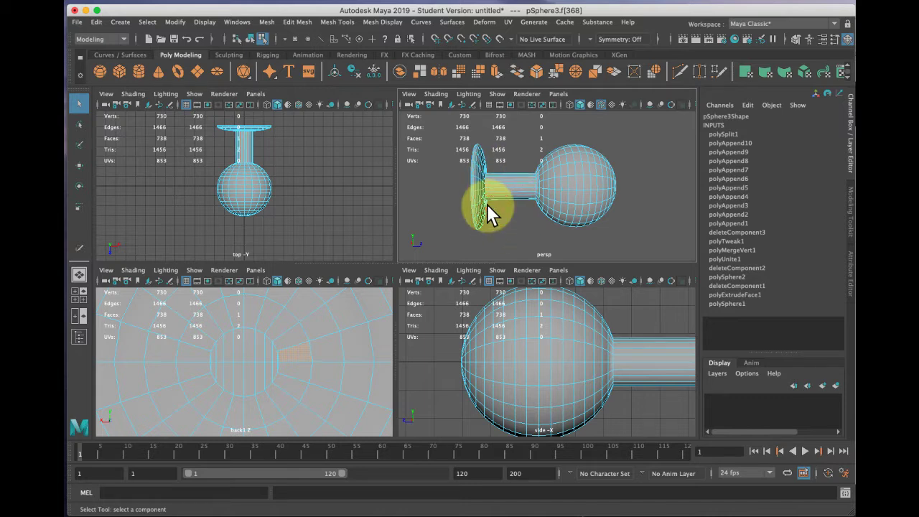
Step: Try to thin the connecting cylinder by scaling its ring of lengthwise edges, and undo the scaling
{"action": "left_click", "coordinate": [514, 194]}
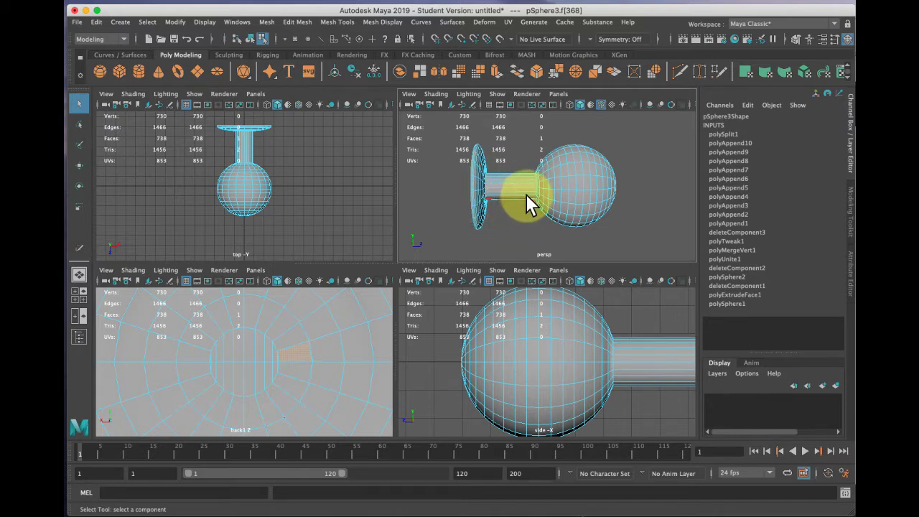
{"action": "key", "text": "F9"}
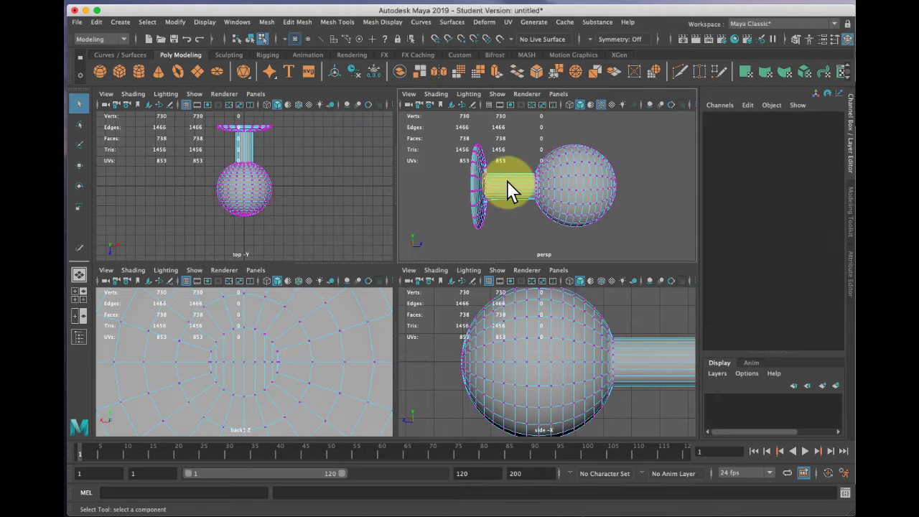
{"action": "right_click_drag", "start_coordinate": [507, 181], "coordinate": [500, 163]}
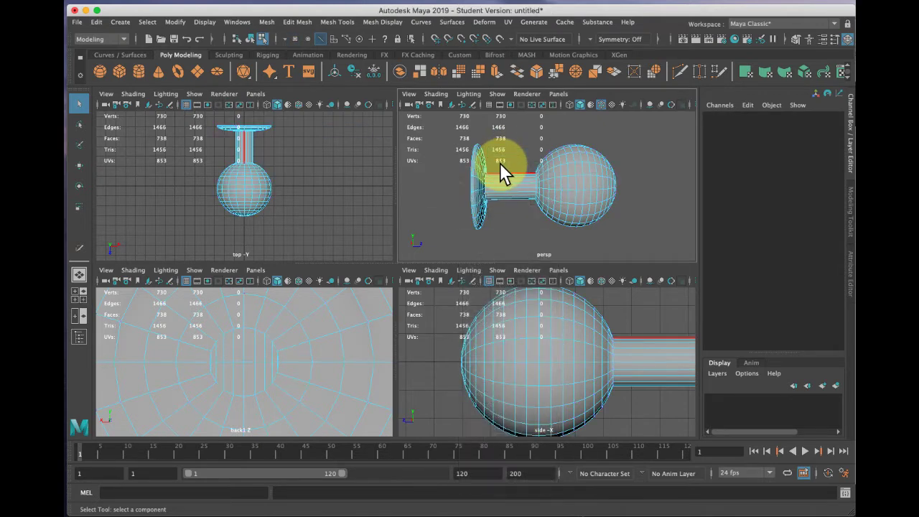
{"action": "double_click", "coordinate": [502, 162]}
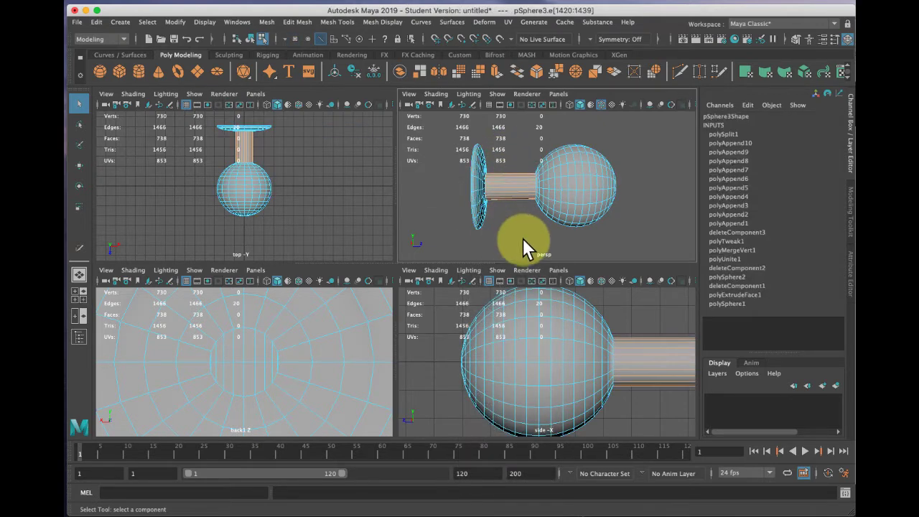
{"action": "key", "text": "r"}
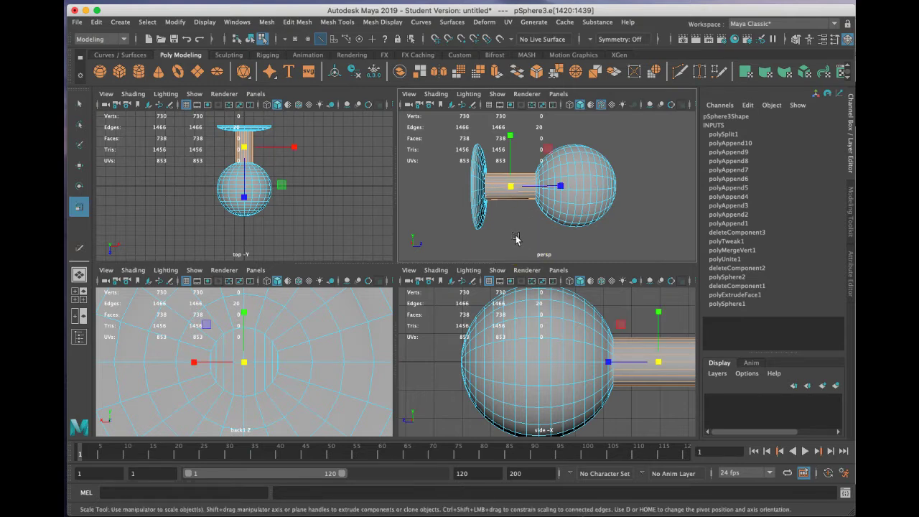
{"action": "left_click_drag", "start_coordinate": [515, 238], "coordinate": [531, 244], "text": "alt"}
{"action": "left_click_drag", "start_coordinate": [512, 189], "coordinate": [506, 189]}
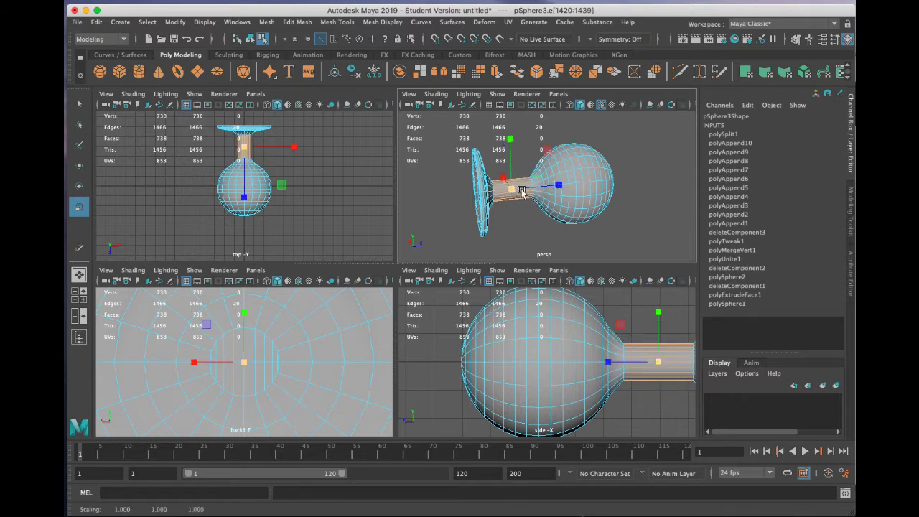
{"action": "left_click_drag", "start_coordinate": [562, 188], "coordinate": [520, 221]}
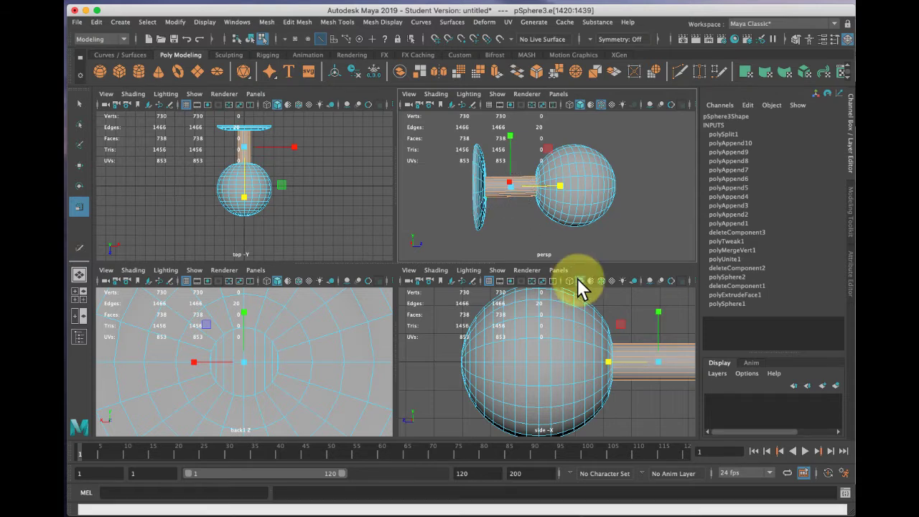
{"action": "left_click_drag", "start_coordinate": [559, 188], "coordinate": [554, 194]}
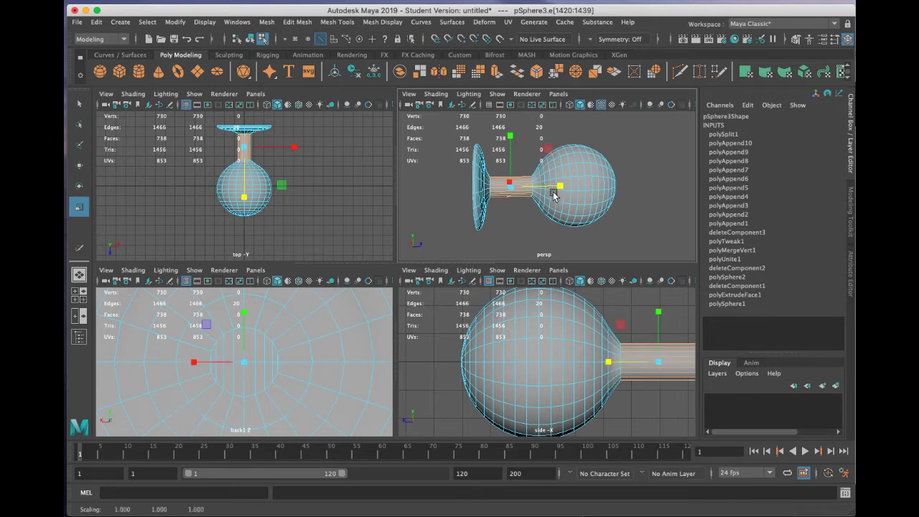
{"action": "key", "text": "super+z"}
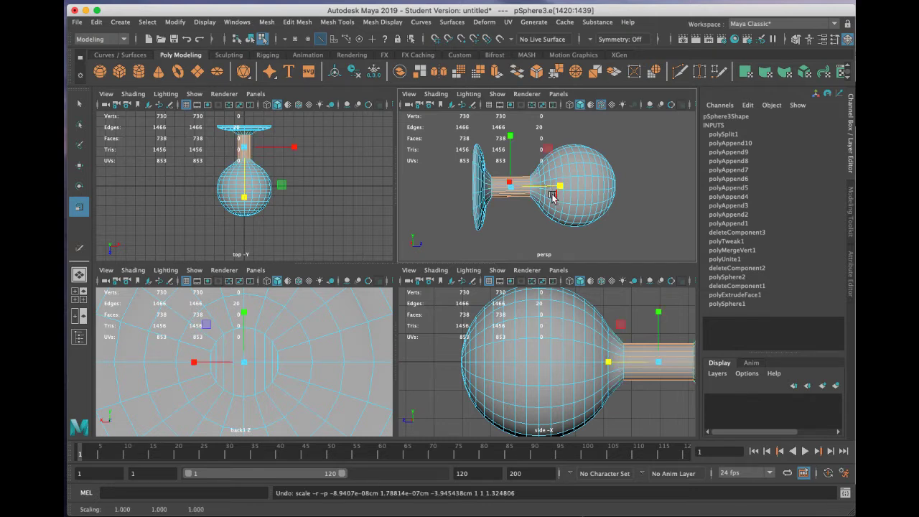
{"action": "key", "text": "super+z"}
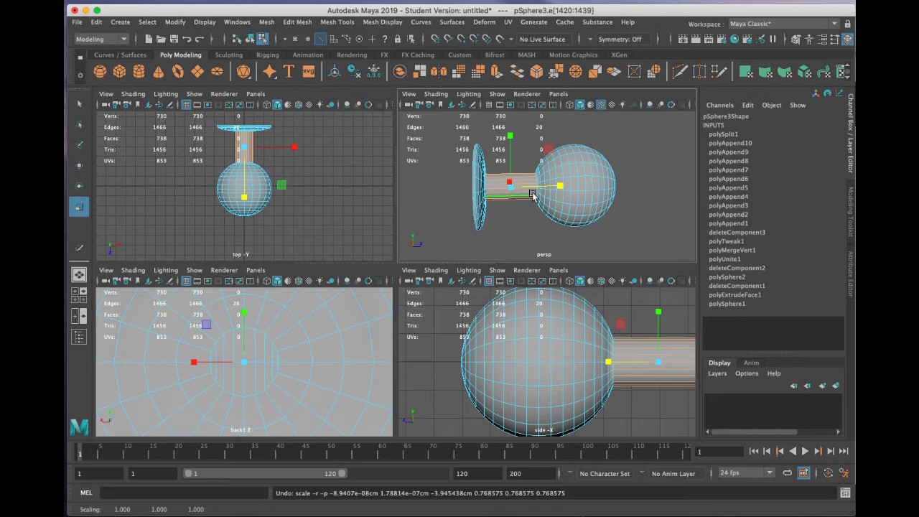
Step: Select the edge loop where the connecting cylinder meets the disc and scale it down uniformly to taper the cylinder slightly
{"action": "left_click_drag", "start_coordinate": [503, 217], "coordinate": [465, 210], "text": "alt"}
{"action": "right_click_drag", "start_coordinate": [464, 202], "coordinate": [597, 199], "text": "alt"}
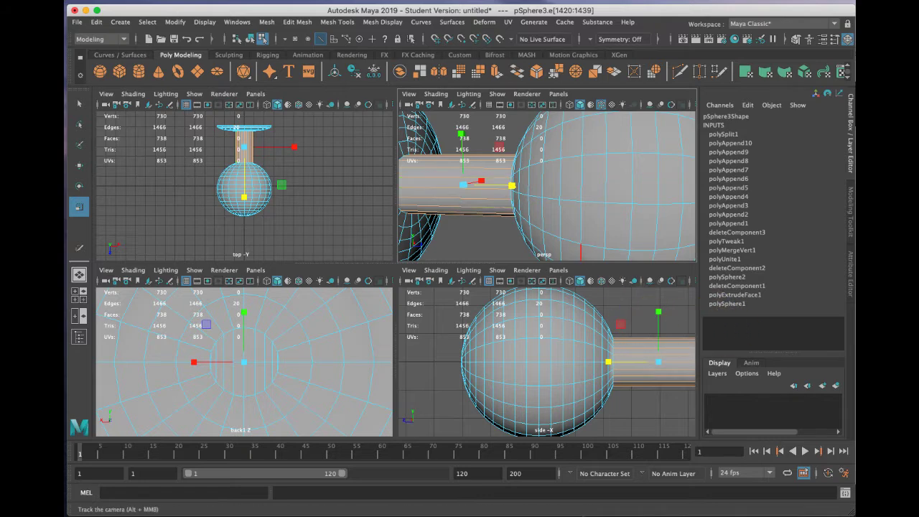
{"action": "left_click", "coordinate": [570, 248]}
{"action": "left_click_drag", "start_coordinate": [532, 213], "coordinate": [597, 214]}
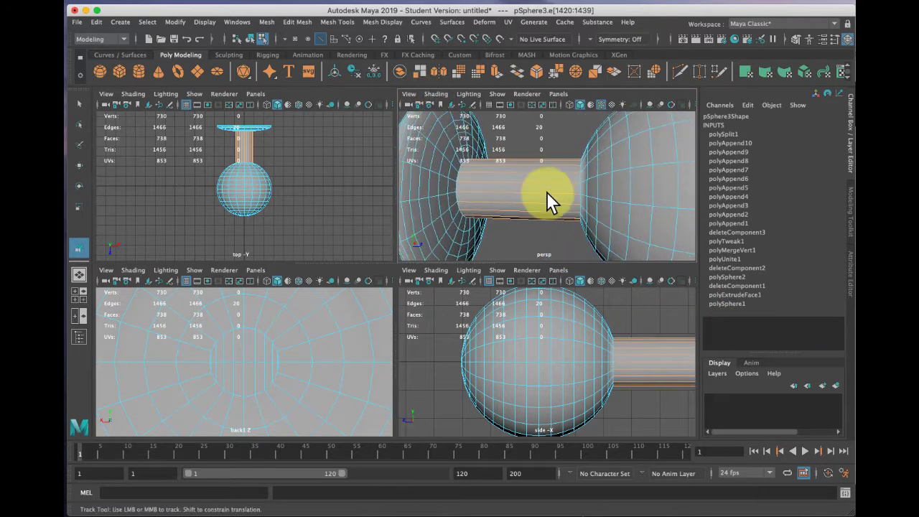
{"action": "right_click_drag", "start_coordinate": [514, 186], "coordinate": [511, 154]}
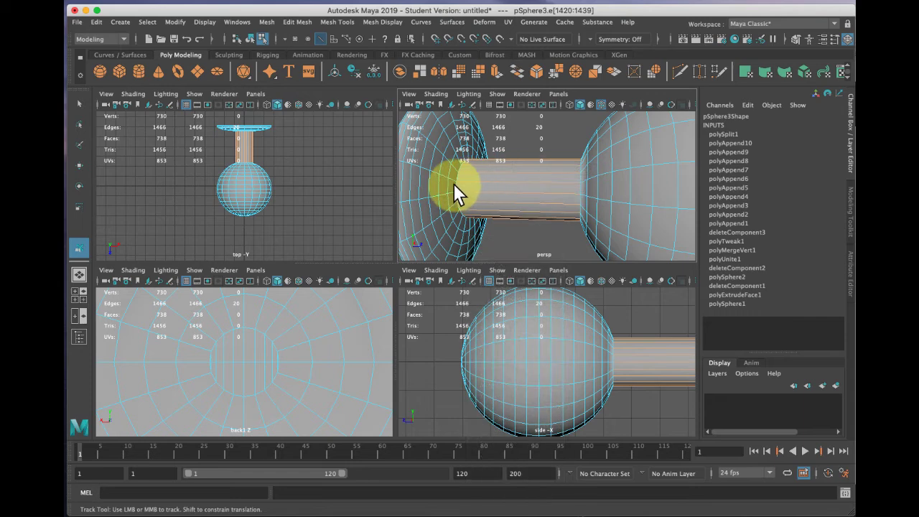
{"action": "key", "text": "q"}
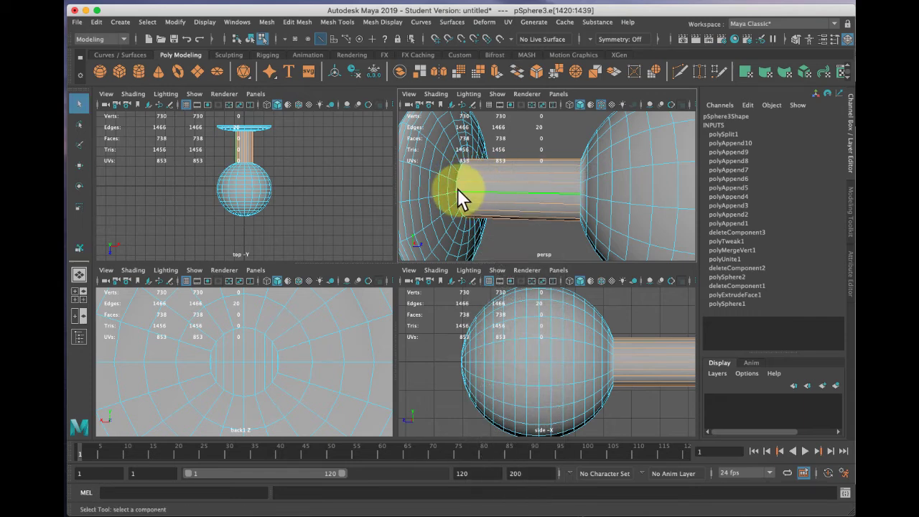
{"action": "double_click", "coordinate": [456, 188]}
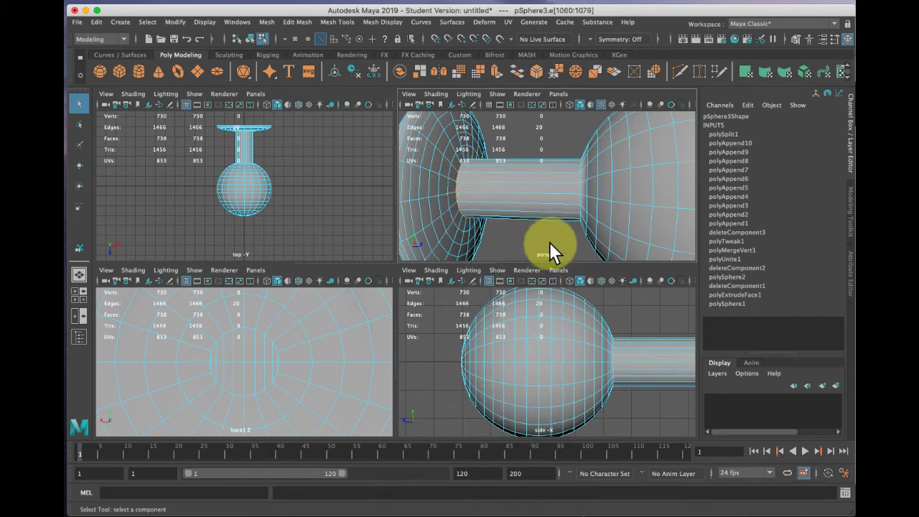
{"action": "right_click_drag", "start_coordinate": [649, 345], "coordinate": [557, 342], "text": "alt"}
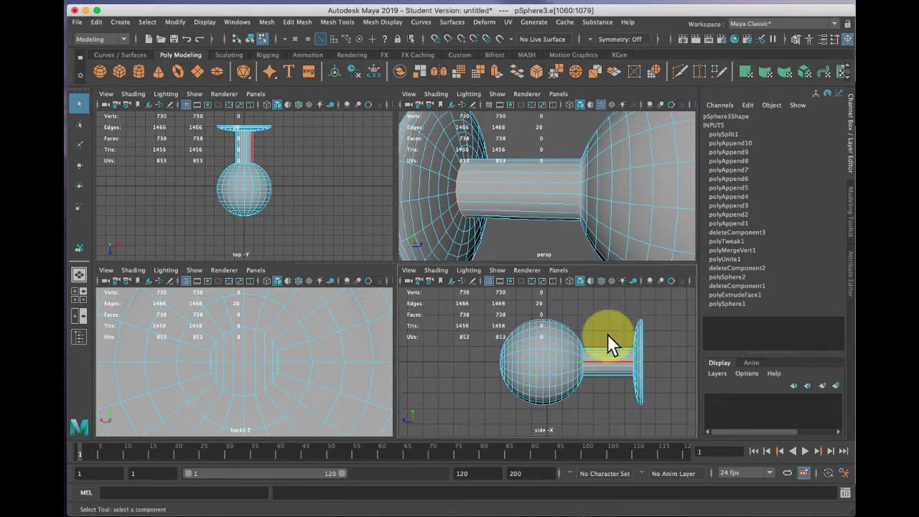
{"action": "key", "text": "r"}
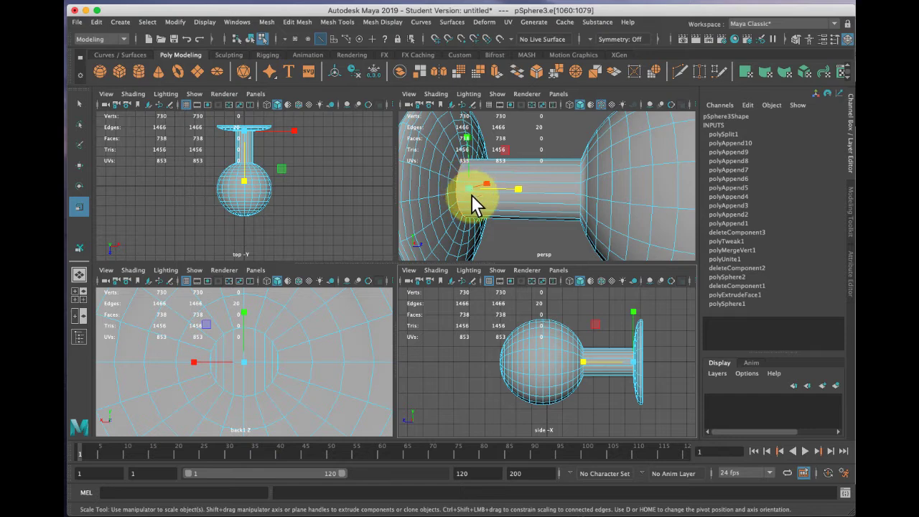
{"action": "left_click_drag", "start_coordinate": [635, 365], "coordinate": [628, 366]}
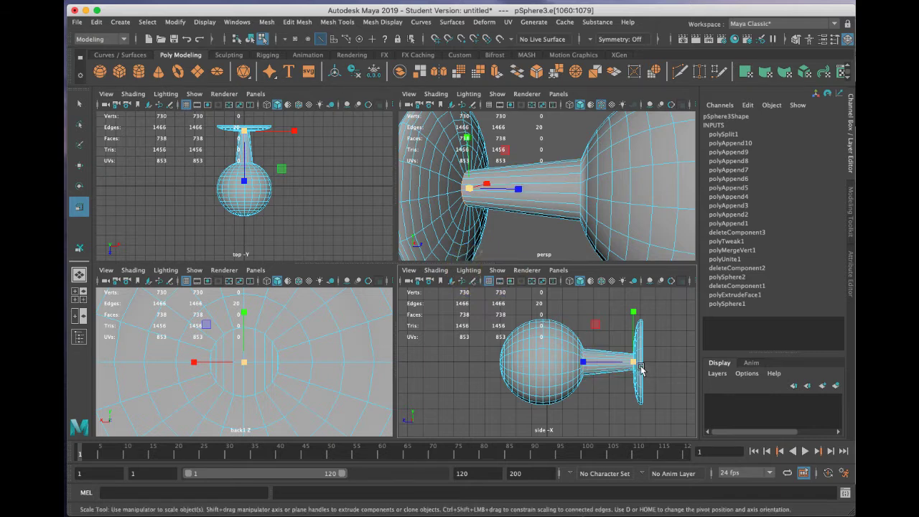
{"action": "left_click_drag", "start_coordinate": [631, 364], "coordinate": [638, 364]}
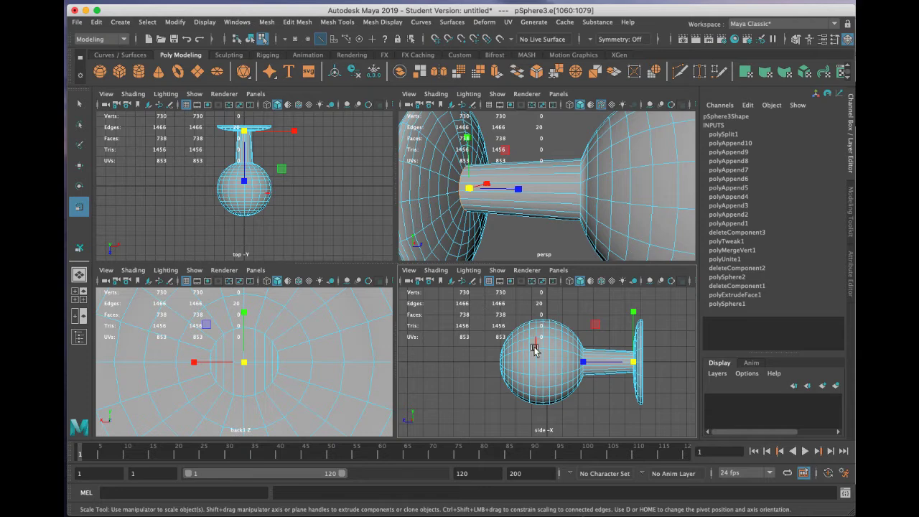
Step: Return to object mode and move the whole model along Z to -0.287, centring the sphere on the grid's axis
{"action": "right_click_drag", "start_coordinate": [534, 349], "coordinate": [590, 253]}
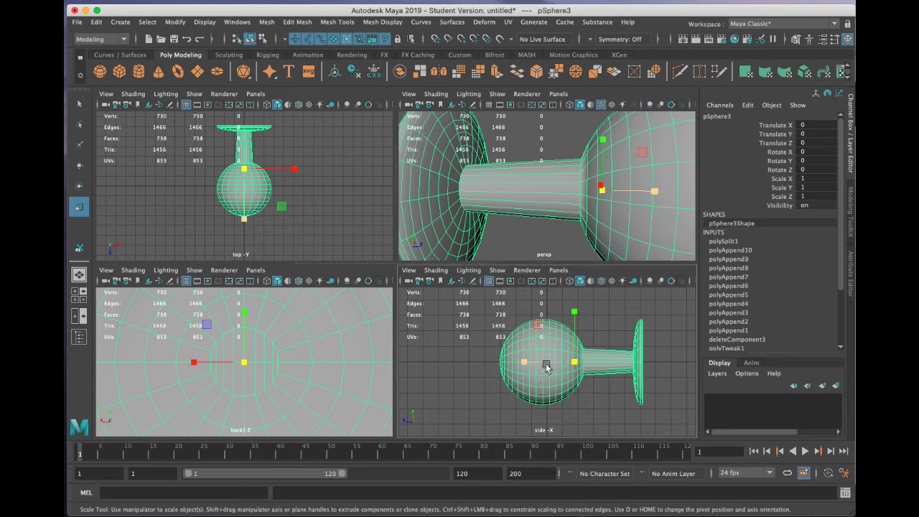
{"action": "key", "text": "w"}
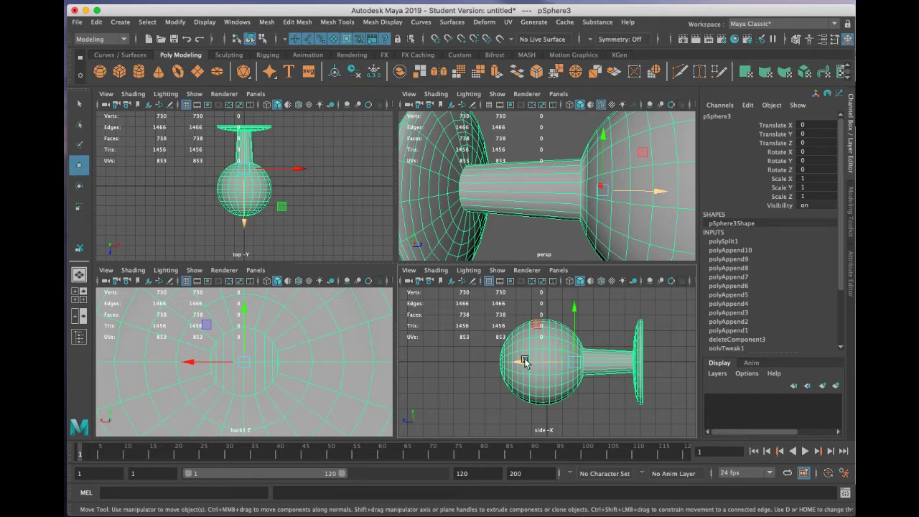
{"action": "left_click_drag", "start_coordinate": [521, 362], "coordinate": [525, 362]}
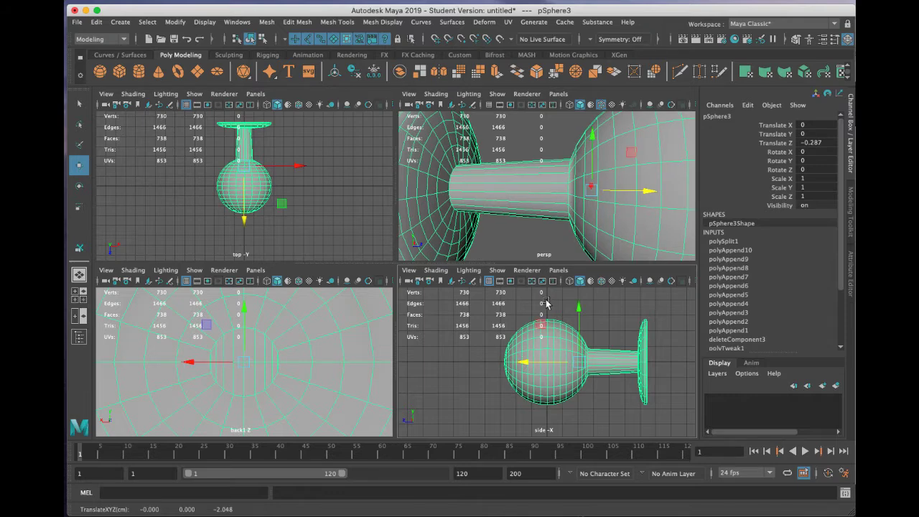
Step: Enlarge the side view and snap the model's pivot point to the vertex line at the centre of the sphere
{"action": "key", "text": "space"}
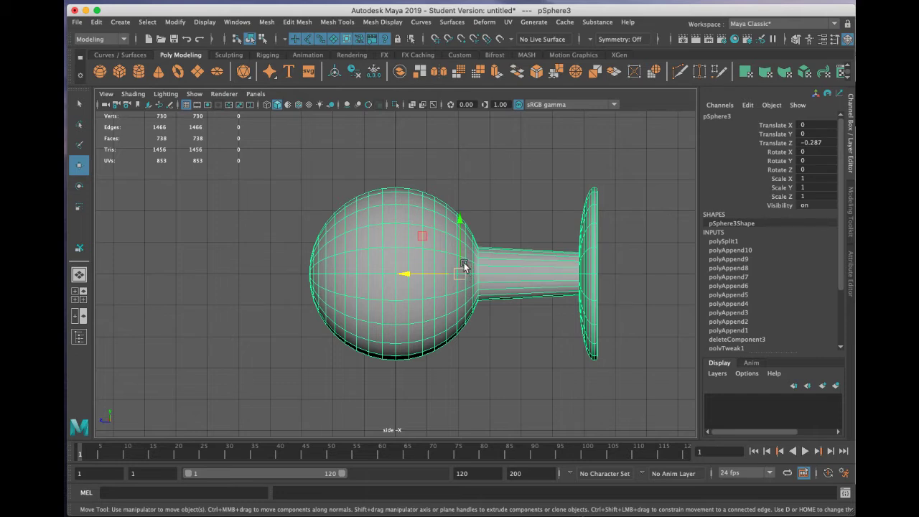
{"action": "key", "text": "d"}
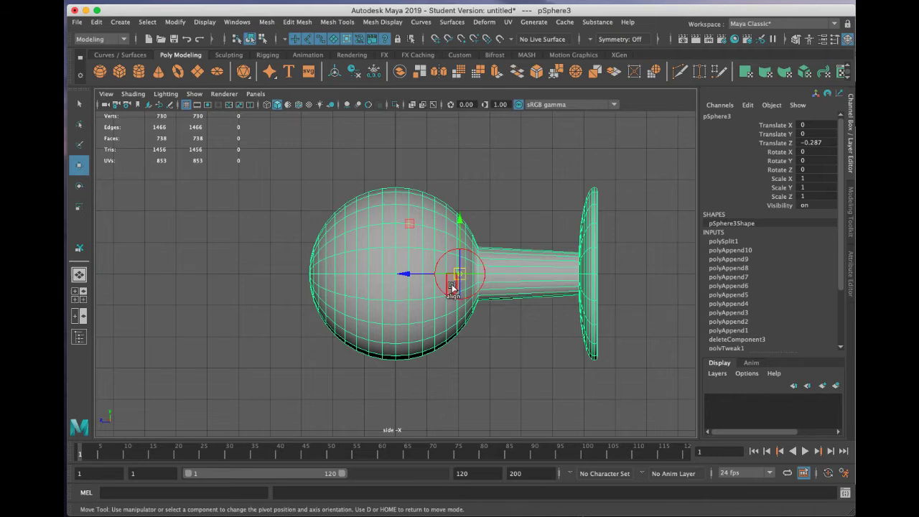
{"action": "key", "text": "d"}
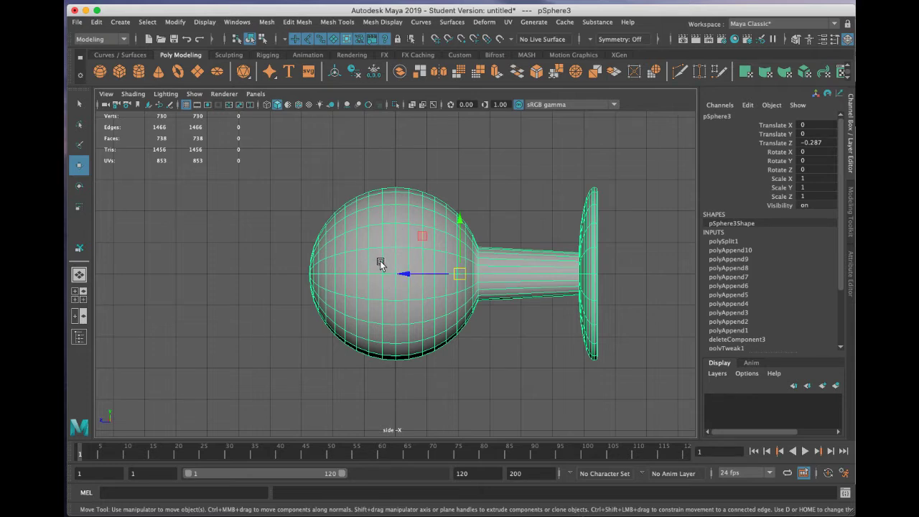
{"action": "key", "text": "d"}
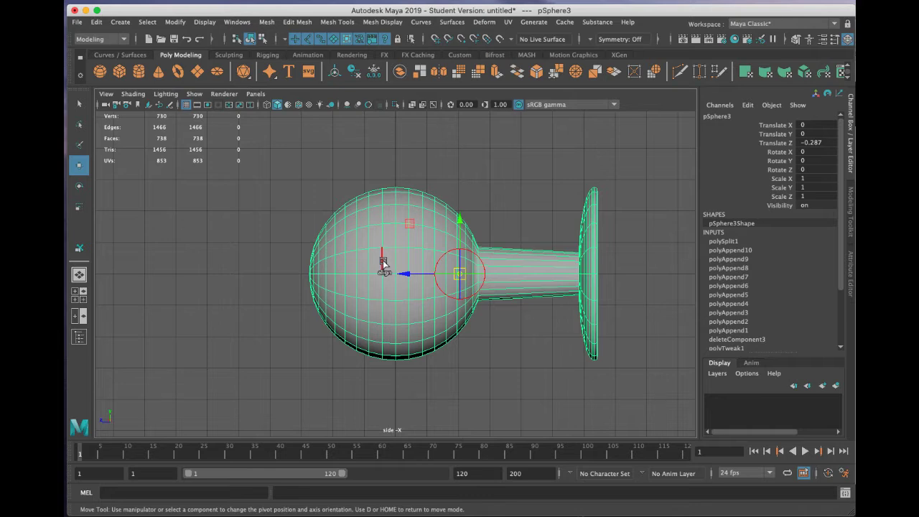
{"action": "key", "text": "v"}
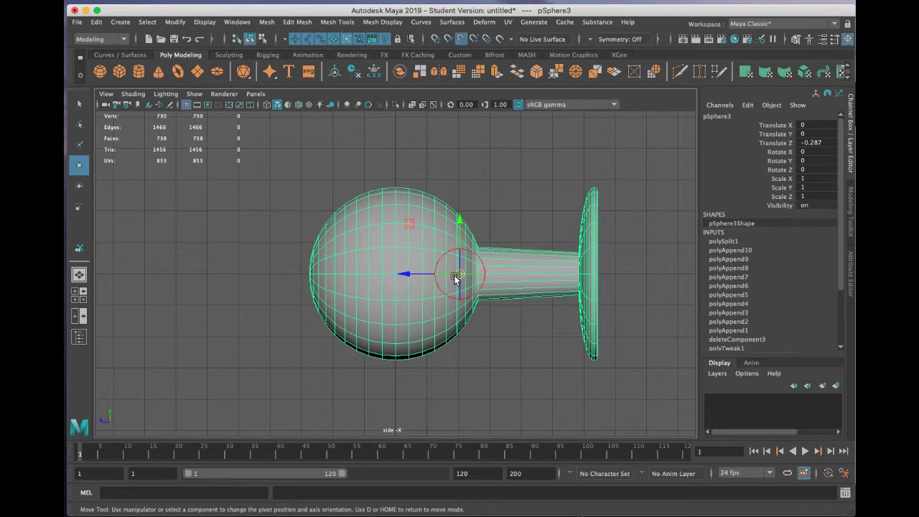
{"action": "left_click_drag", "start_coordinate": [455, 278], "coordinate": [398, 275]}
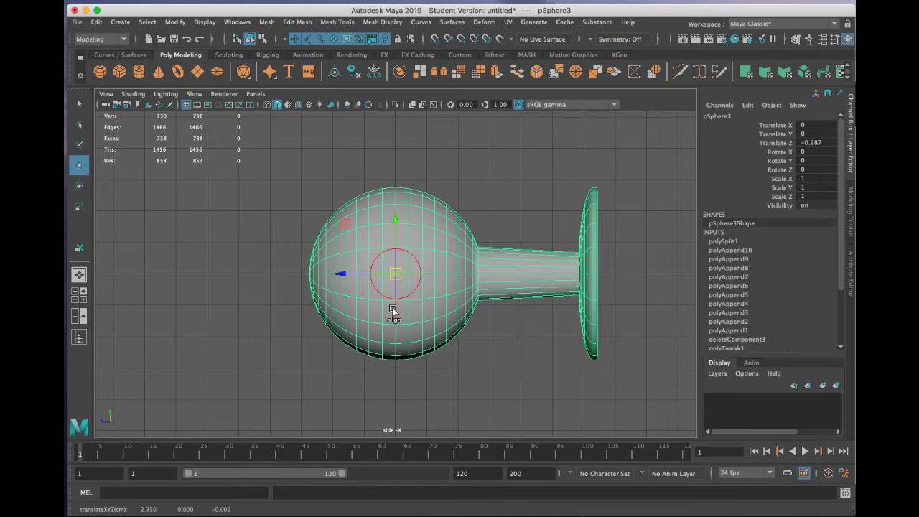
{"action": "key", "text": "d"}
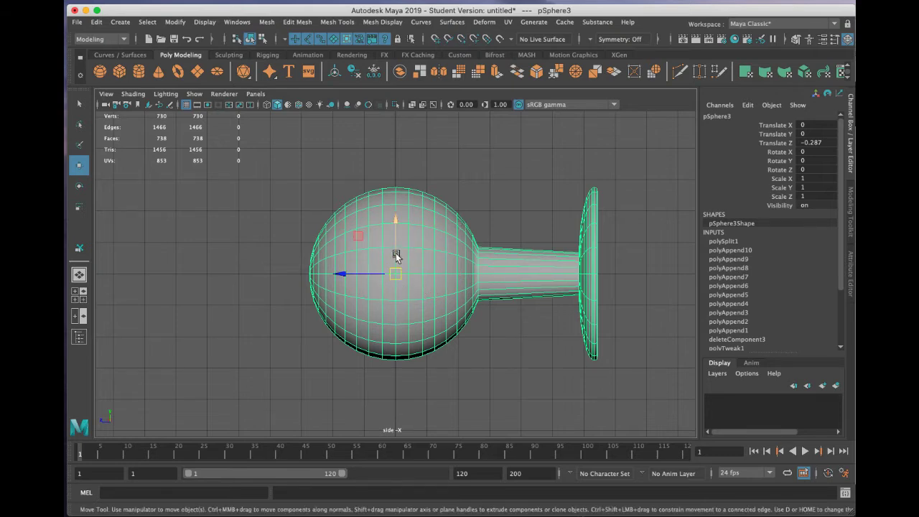
Step: Delete the half of the cockpit sphere's faces facing away from the arm and return to object mode
{"action": "key", "text": "q"}
{"action": "left_click", "coordinate": [346, 244]}
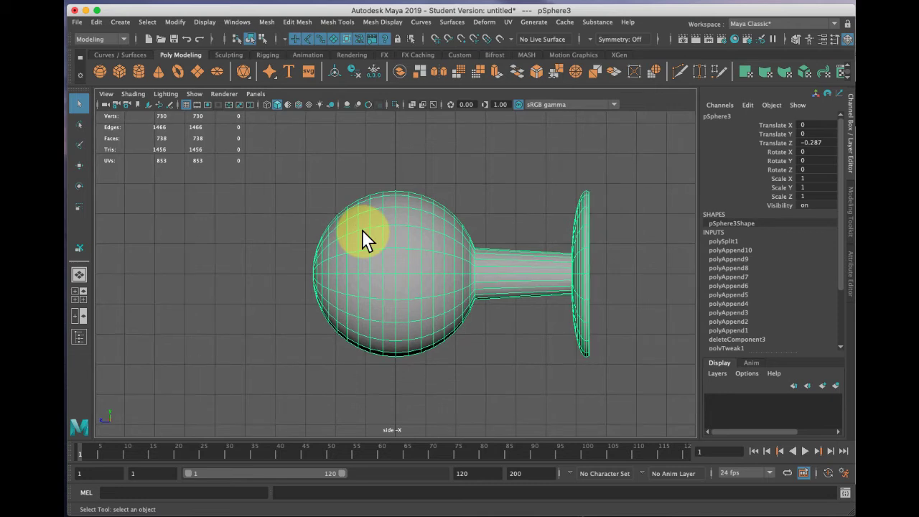
{"action": "right_click", "coordinate": [364, 228]}
{"action": "right_click_drag", "start_coordinate": [364, 228], "coordinate": [362, 263]}
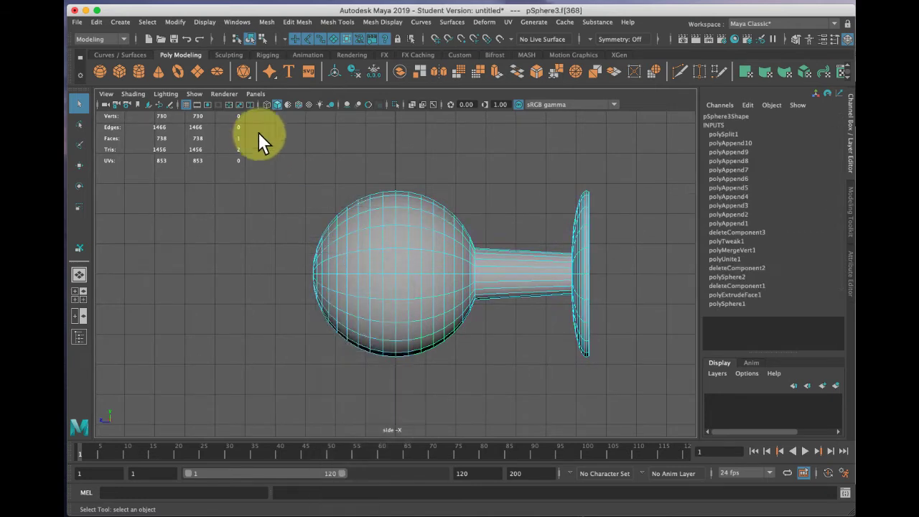
{"action": "left_click_drag", "start_coordinate": [256, 149], "coordinate": [387, 370]}
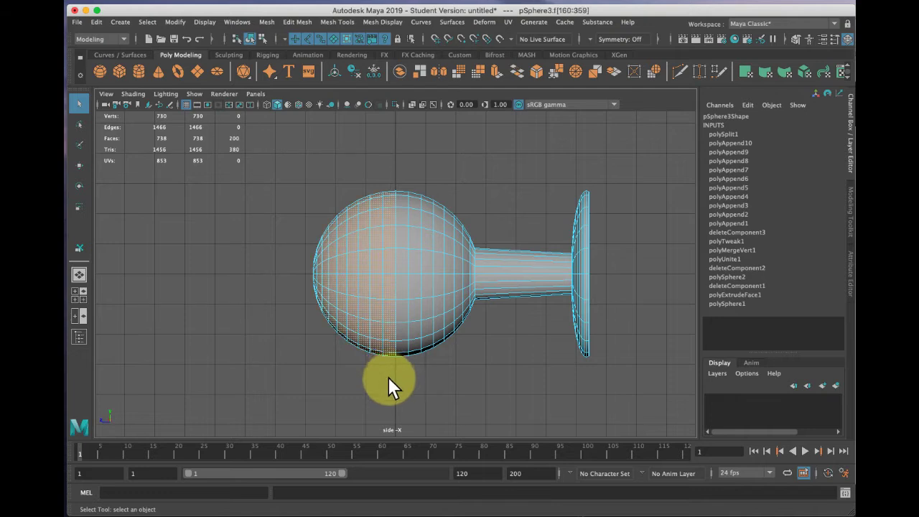
{"action": "key", "text": "Delete"}
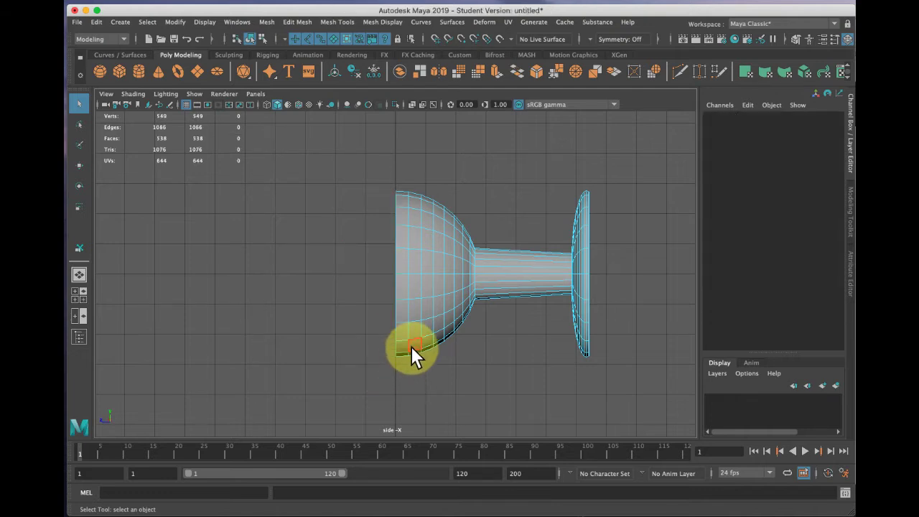
{"action": "right_click_drag", "start_coordinate": [425, 307], "coordinate": [472, 248]}
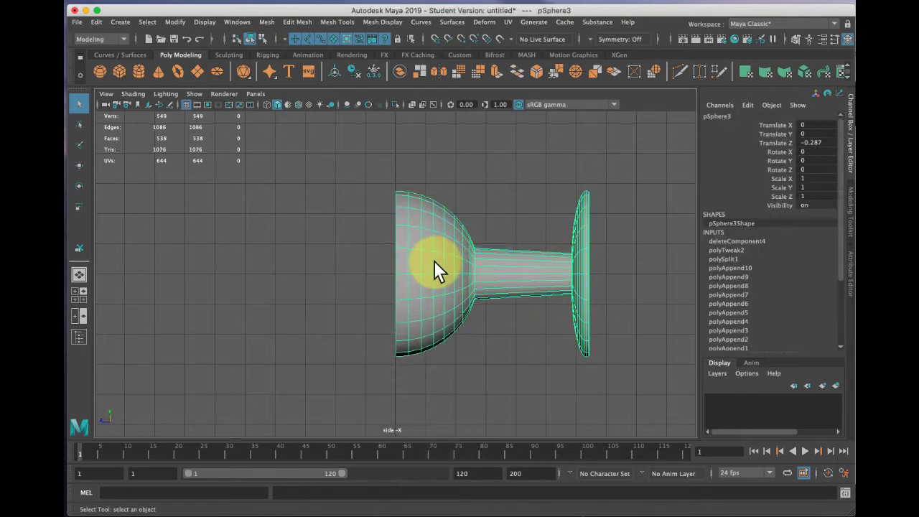
Step: Switch the half model to vertex editing and show the disc face-on in an enlarged perspective view
{"action": "key", "text": "space"}
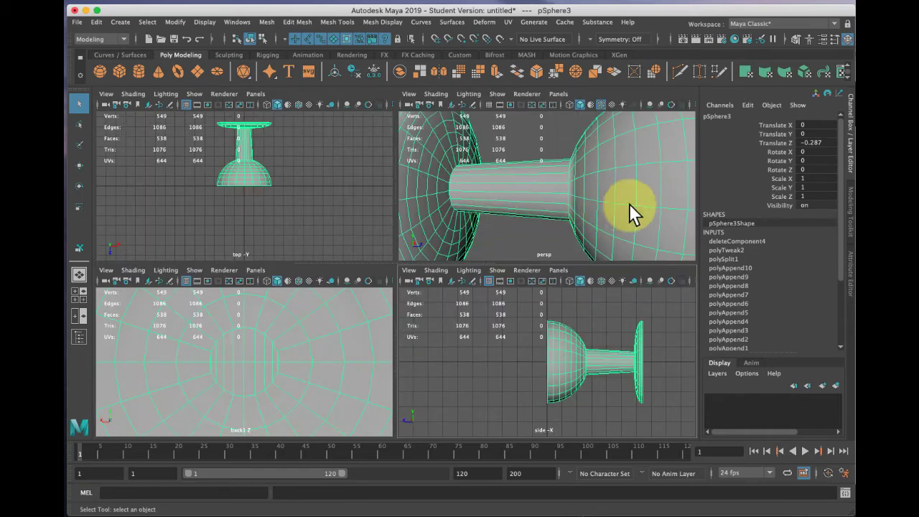
{"action": "left_click_drag", "start_coordinate": [631, 199], "coordinate": [463, 199], "text": "alt"}
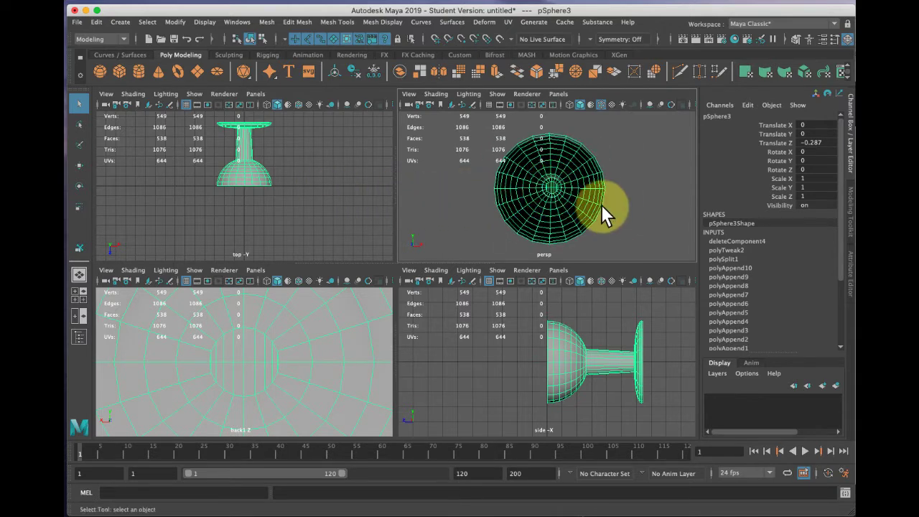
{"action": "left_click_drag", "start_coordinate": [601, 209], "coordinate": [558, 161], "text": "alt"}
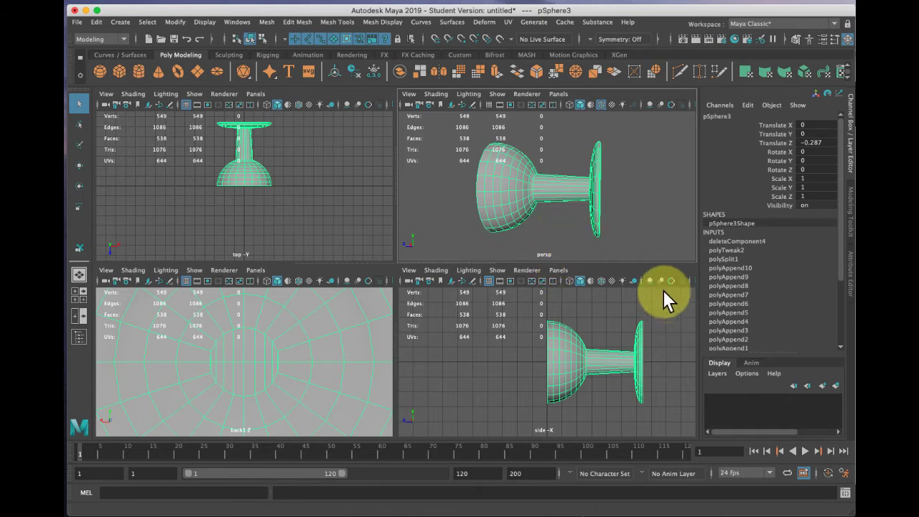
{"action": "mouse_move", "coordinate": [608, 220]}
{"action": "left_mouse_down", "text": "alt"}
{"action": "mouse_move", "coordinate": [523, 215]}
{"action": "mouse_move", "coordinate": [671, 219]}
{"action": "mouse_move", "coordinate": [595, 221]}
{"action": "mouse_move", "coordinate": [610, 222]}
{"action": "left_mouse_up", "text": "alt"}
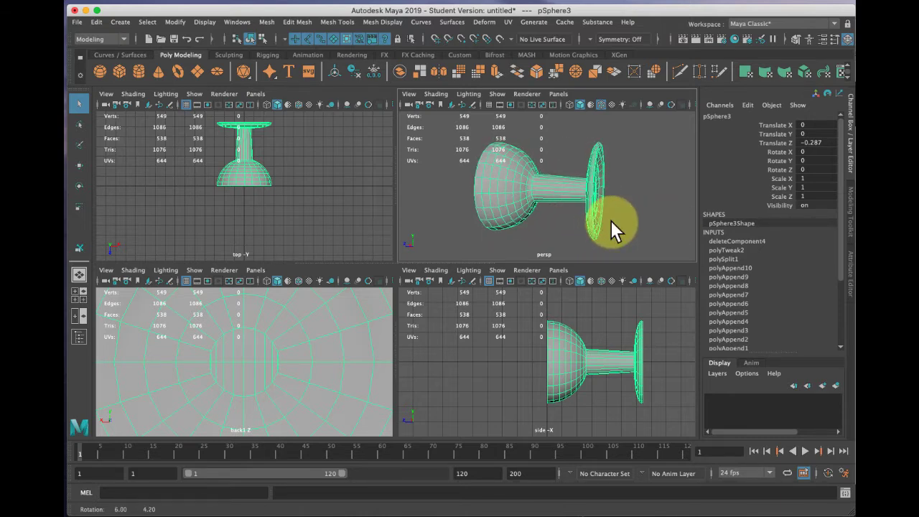
{"action": "left_click_drag", "start_coordinate": [484, 254], "coordinate": [455, 254], "text": "alt"}
{"action": "right_click_drag", "start_coordinate": [576, 196], "coordinate": [540, 191]}
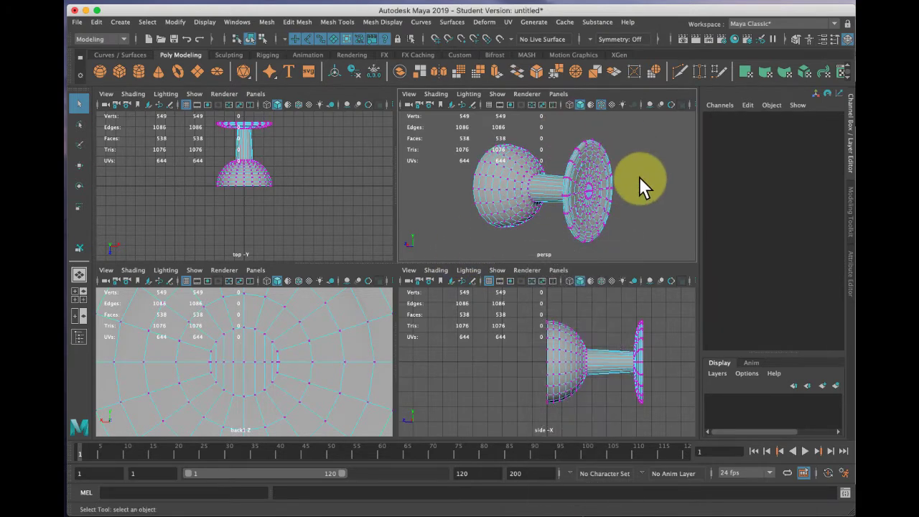
{"action": "left_click_drag", "start_coordinate": [639, 178], "coordinate": [567, 173], "text": "alt"}
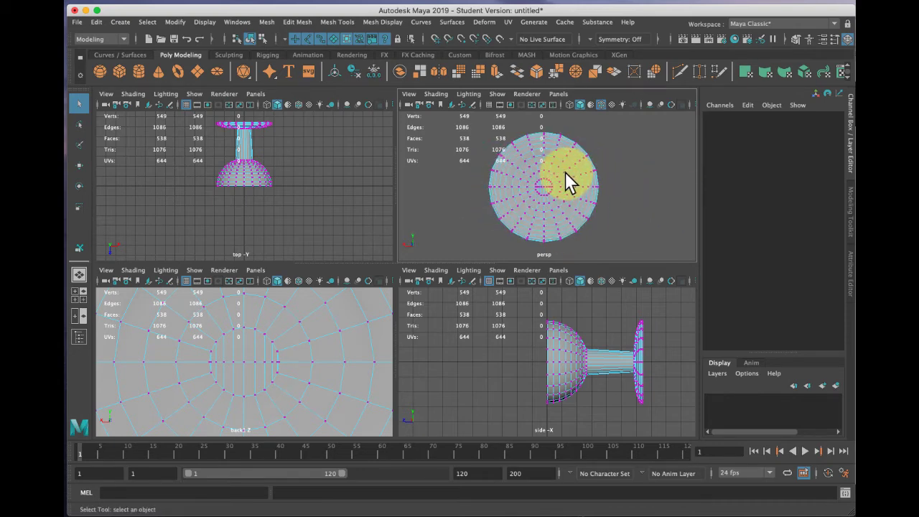
{"action": "key", "text": "space"}
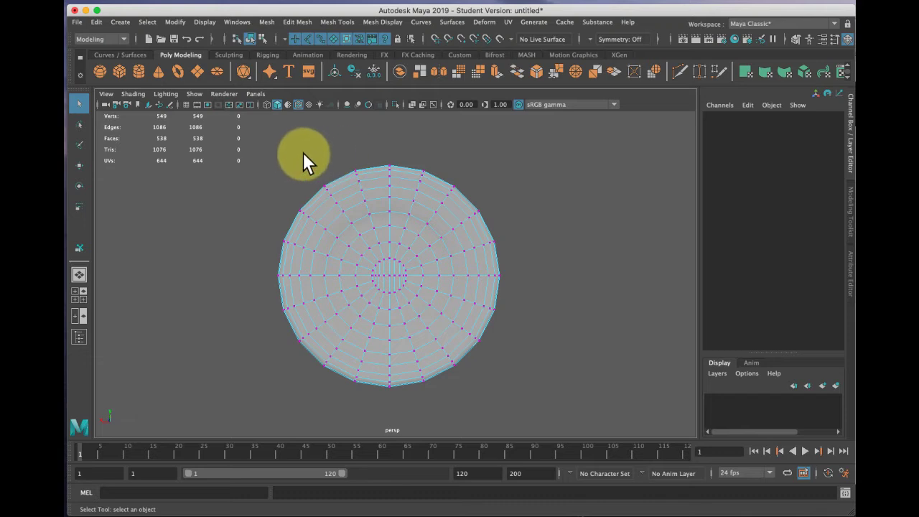
Step: Try to flatten the disc's upper rim by scaling its topmost vertices along Y, and undo the scaling and selection
{"action": "left_click_drag", "start_coordinate": [315, 138], "coordinate": [438, 180]}
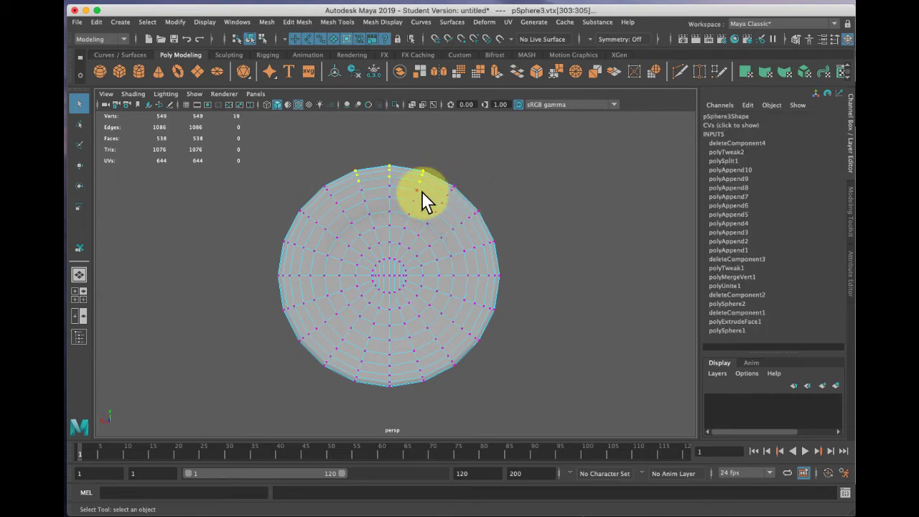
{"action": "left_click", "coordinate": [419, 181], "text": "ctrl"}
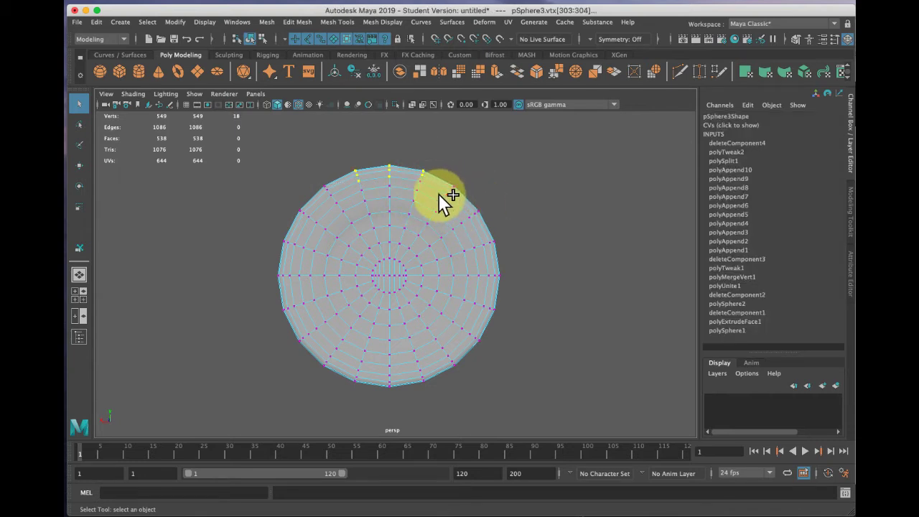
{"action": "left_click", "coordinate": [420, 180], "text": "shift"}
{"action": "left_click_drag", "start_coordinate": [341, 240], "coordinate": [322, 229], "text": "alt"}
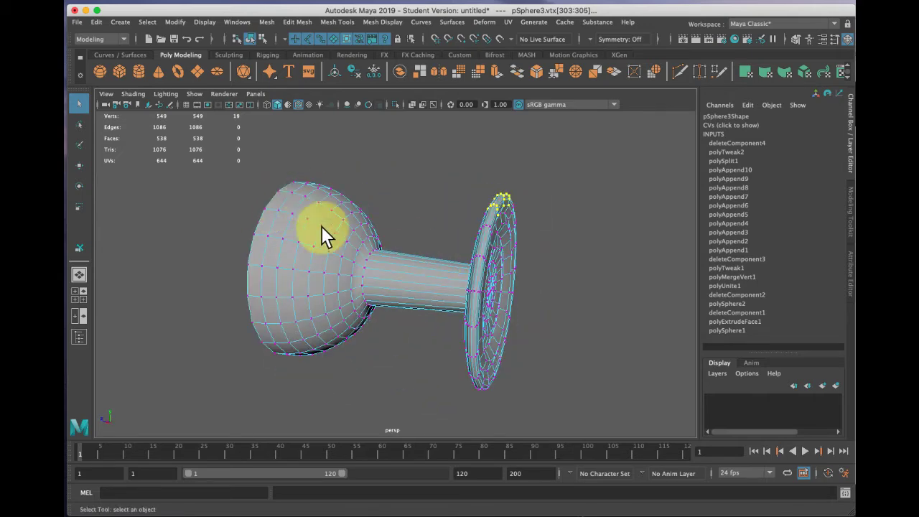
{"action": "left_click_drag", "start_coordinate": [417, 266], "coordinate": [328, 254], "text": "alt"}
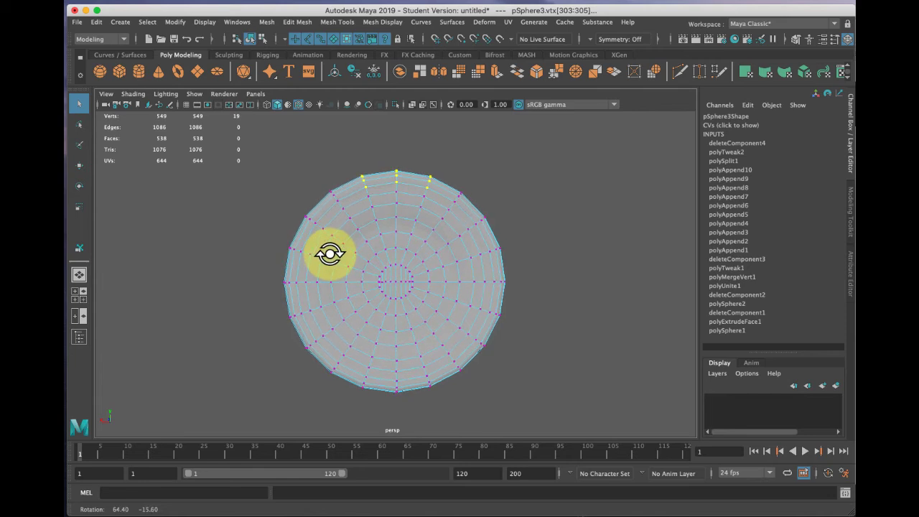
{"action": "key", "text": "r"}
{"action": "left_click_drag", "start_coordinate": [396, 134], "coordinate": [389, 162]}
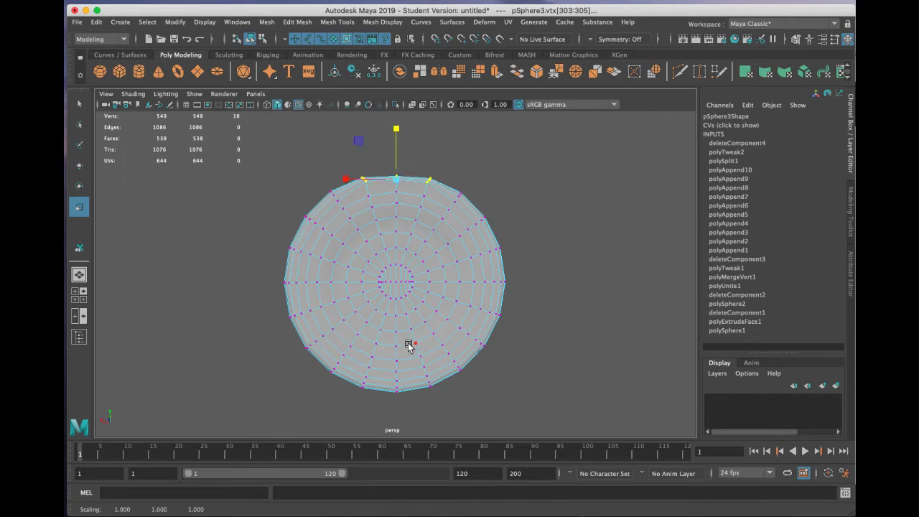
{"action": "key", "text": "ctrl+z"}
{"action": "key", "text": "ctrl+z"}
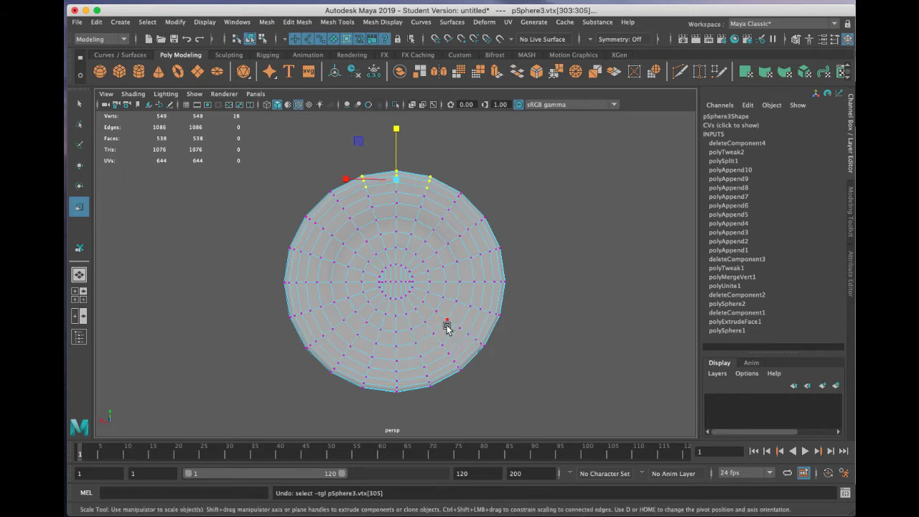
{"action": "key", "text": "ctrl+z"}
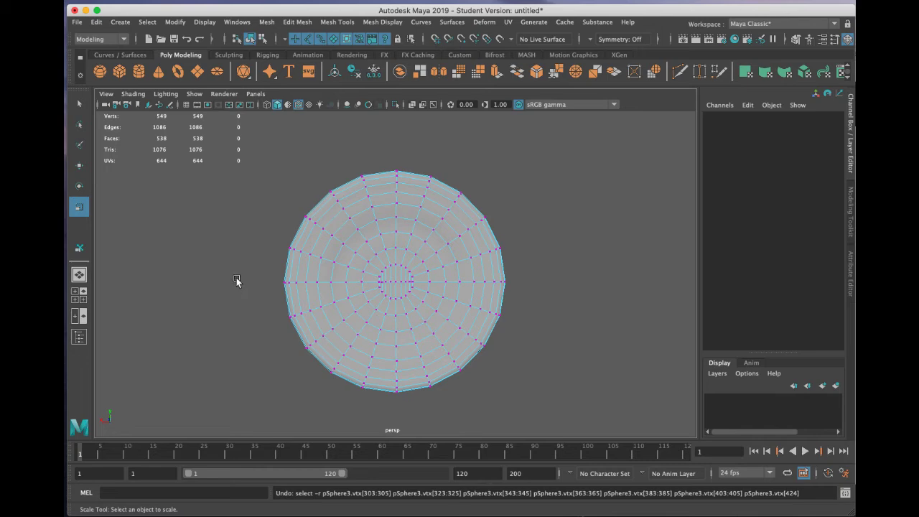
Step: Restore the four-view layout and return the half model to object mode, keeping it selected
{"action": "left_click_drag", "start_coordinate": [236, 277], "coordinate": [354, 285], "text": "alt"}
{"action": "key", "text": "space"}
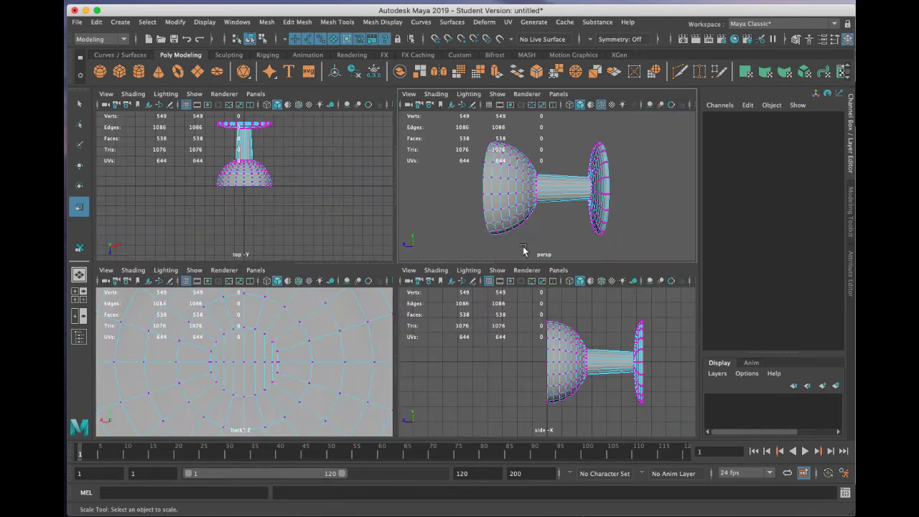
{"action": "right_click", "coordinate": [510, 175]}
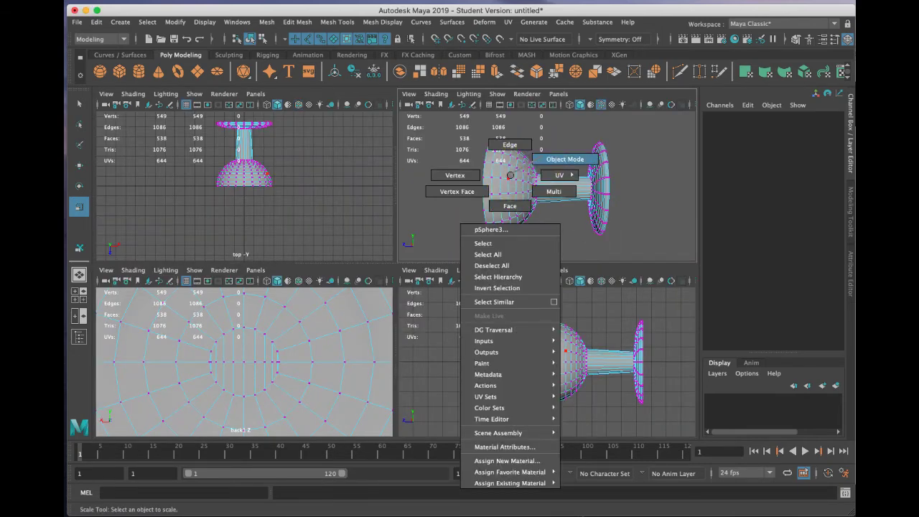
{"action": "left_click", "coordinate": [565, 158]}
{"action": "left_click", "coordinate": [550, 366]}
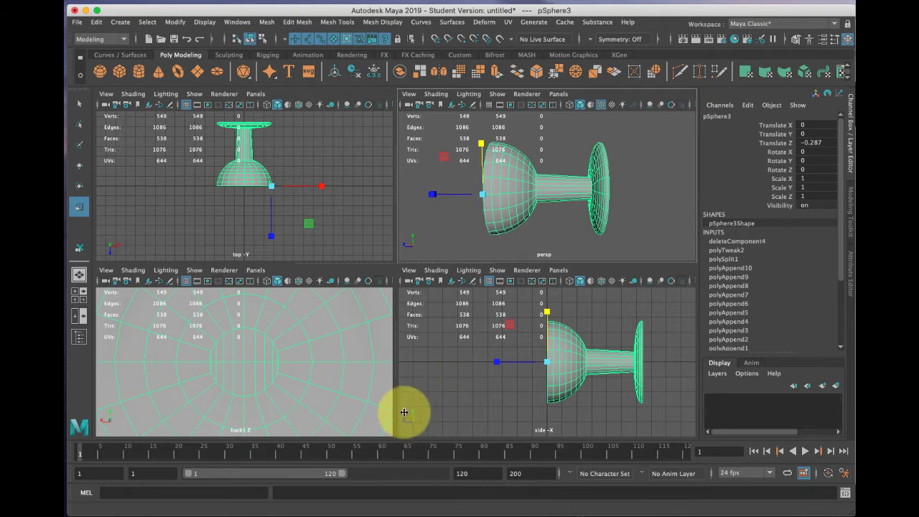
Step: Mirror the half model as a copy across the world Z axis, combined with the original and with merged border vertices
{"action": "left_click", "coordinate": [269, 22]}
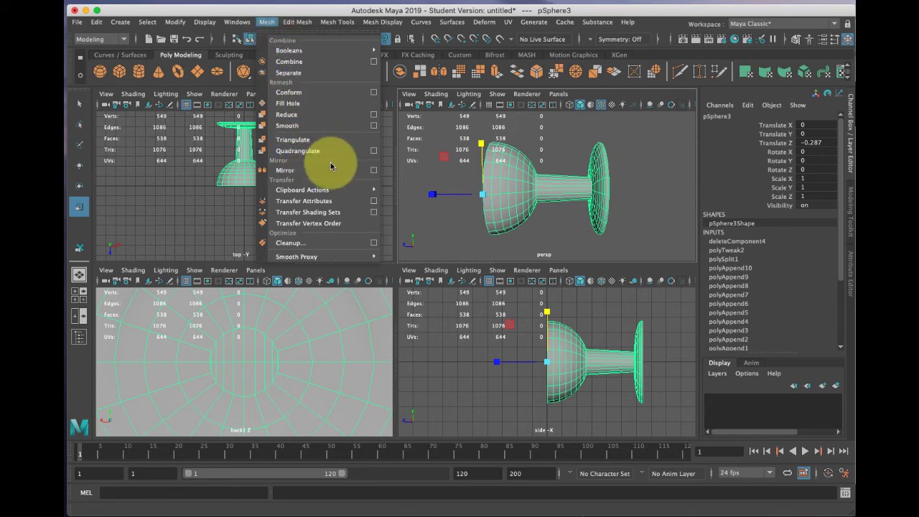
{"action": "left_click", "coordinate": [375, 170]}
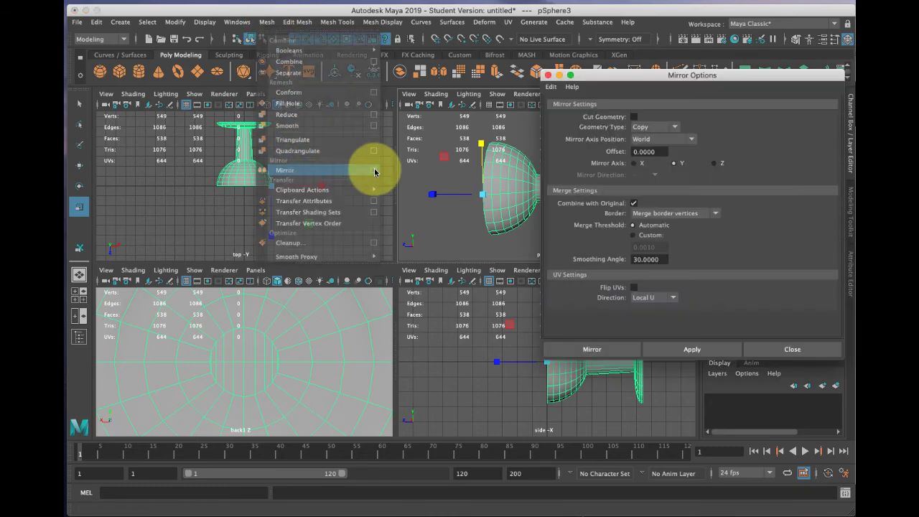
{"action": "left_click_drag", "start_coordinate": [659, 78], "coordinate": [234, 63]}
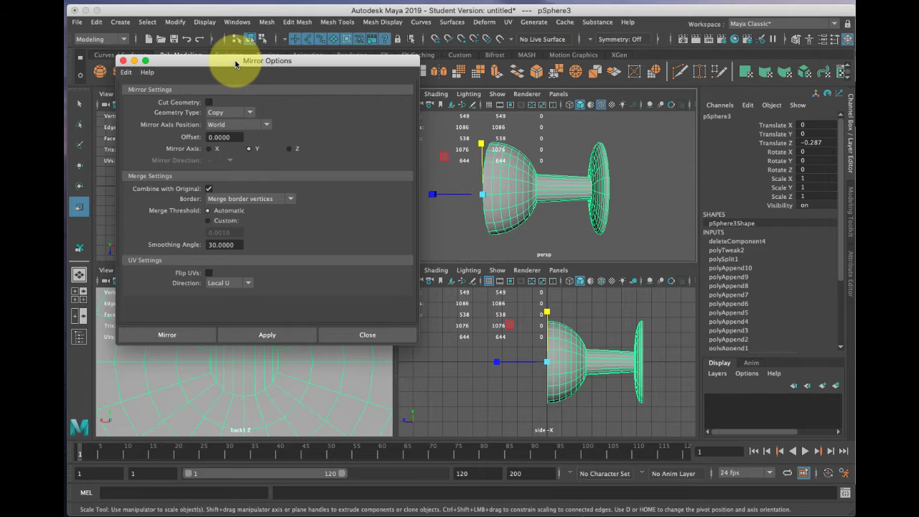
{"action": "left_click", "coordinate": [208, 102]}
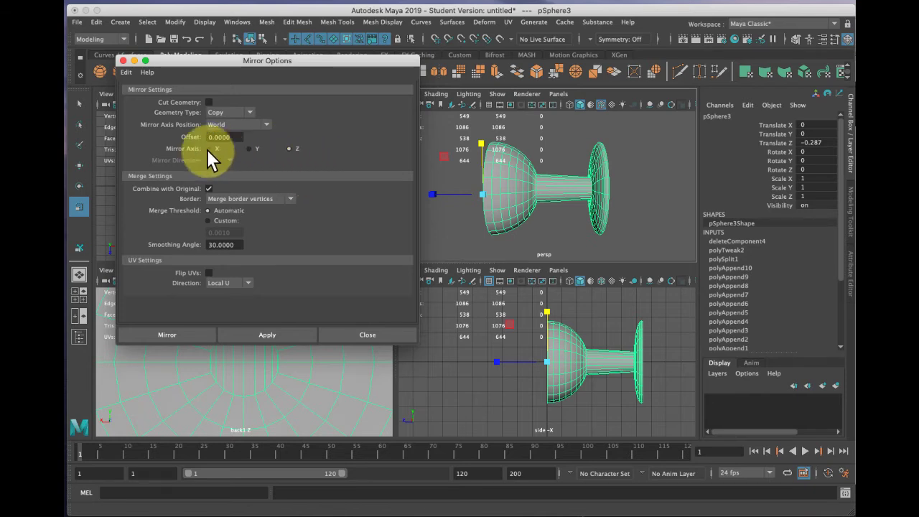
{"action": "left_click", "coordinate": [257, 333]}
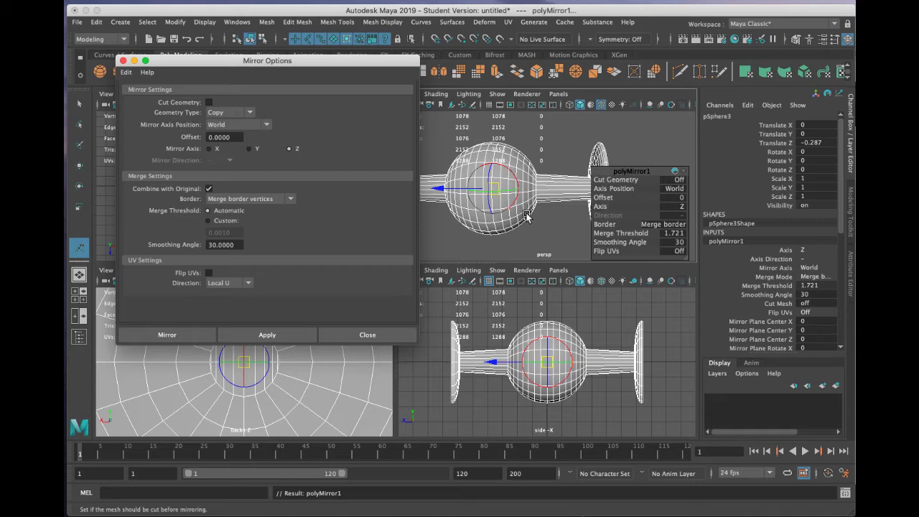
{"action": "mouse_move", "coordinate": [527, 216]}
{"action": "right_mouse_down"}
{"action": "mouse_move", "coordinate": [567, 199]}
{"action": "mouse_move", "coordinate": [529, 206]}
{"action": "right_mouse_up"}
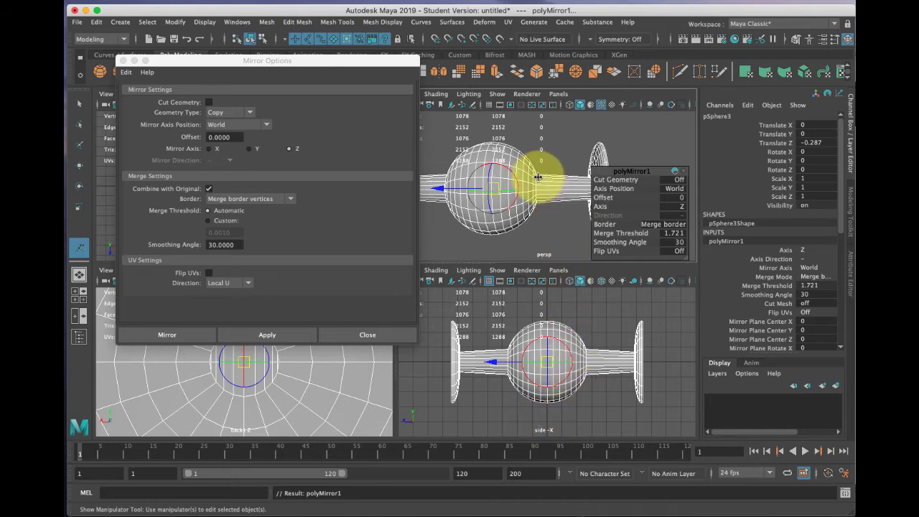
{"action": "mouse_move", "coordinate": [537, 177]}
{"action": "right_mouse_down"}
{"action": "mouse_move", "coordinate": [564, 158]}
{"action": "mouse_move", "coordinate": [529, 185]}
{"action": "mouse_move", "coordinate": [538, 189]}
{"action": "right_mouse_up"}
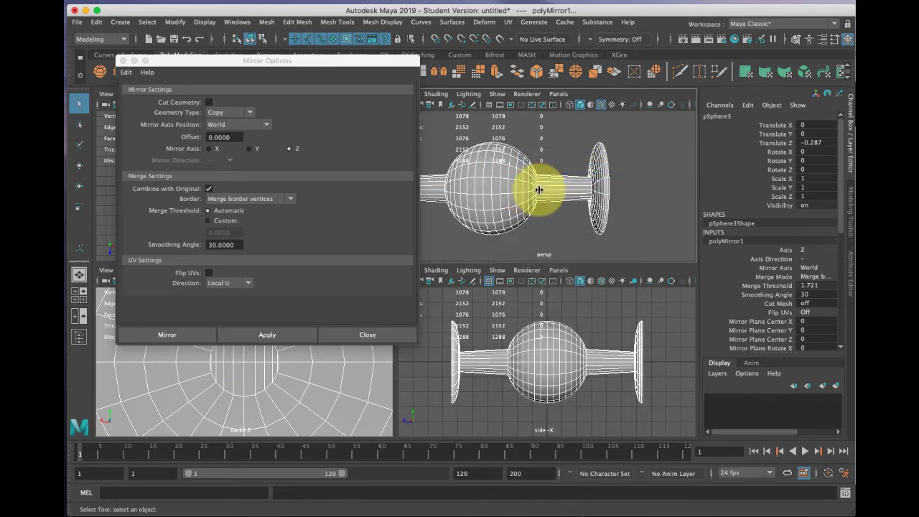
{"action": "left_click", "coordinate": [539, 190]}
{"action": "left_click", "coordinate": [351, 332]}
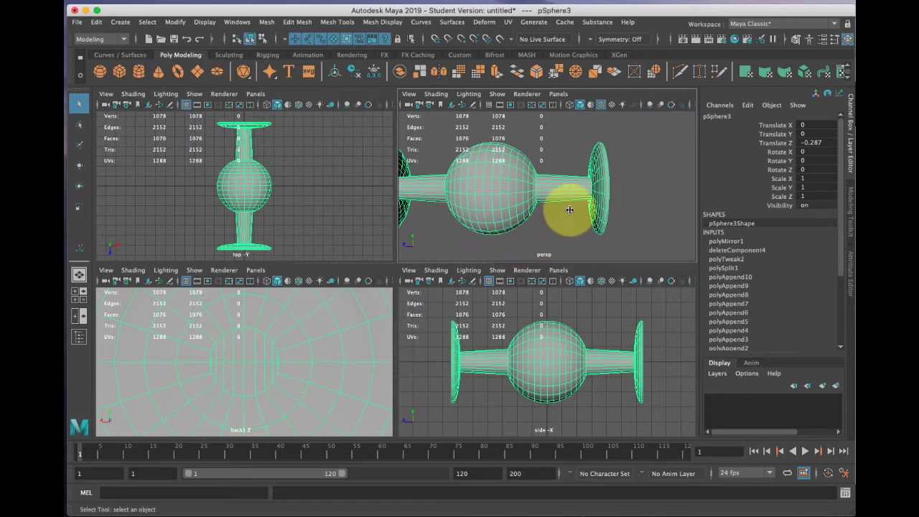
Step: Preview the mirrored model with smooth mesh display and switch back to the unsmoothed display
{"action": "left_click_drag", "start_coordinate": [598, 201], "coordinate": [506, 193], "text": "alt"}
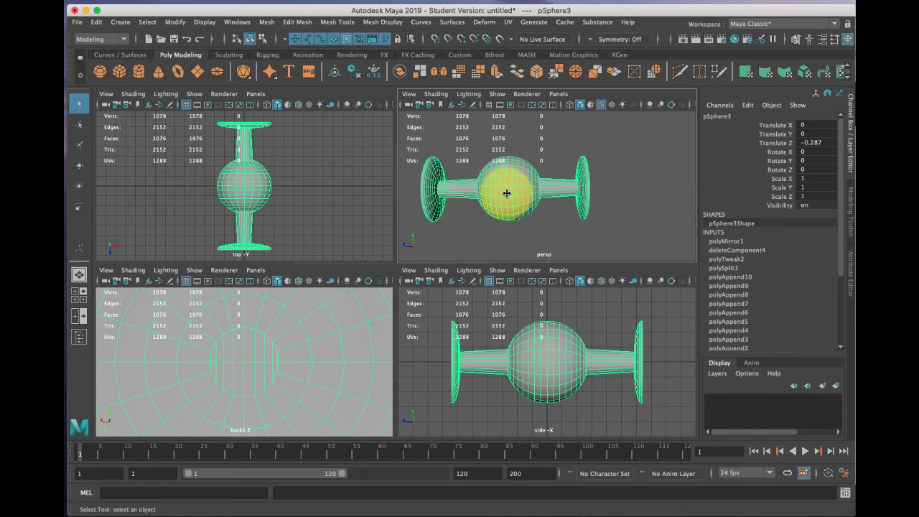
{"action": "scroll", "coordinate": [508, 193], "scroll_direction": "up", "scroll_amount": 1}
{"action": "scroll", "coordinate": [513, 193], "scroll_direction": "up", "scroll_amount": 2}
{"action": "key", "text": "1"}
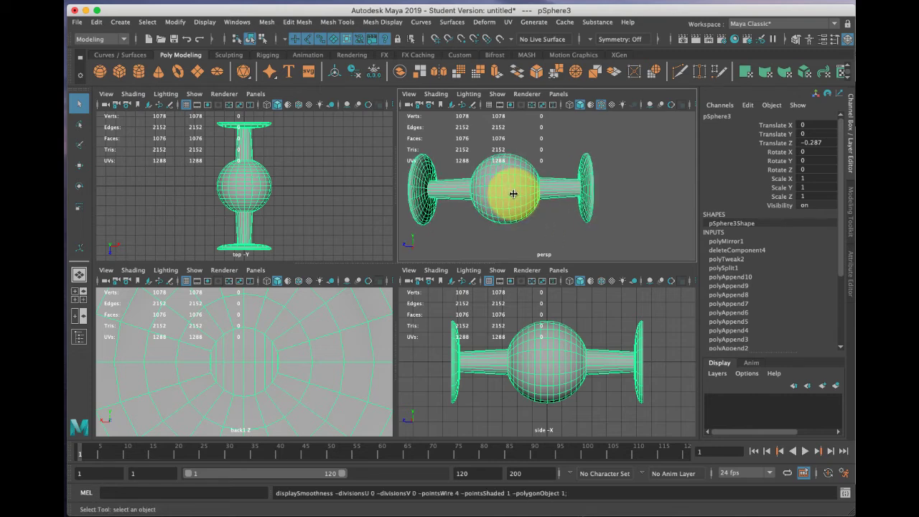
{"action": "key", "text": "3"}
{"action": "key", "text": "1"}
{"action": "key", "text": "3"}
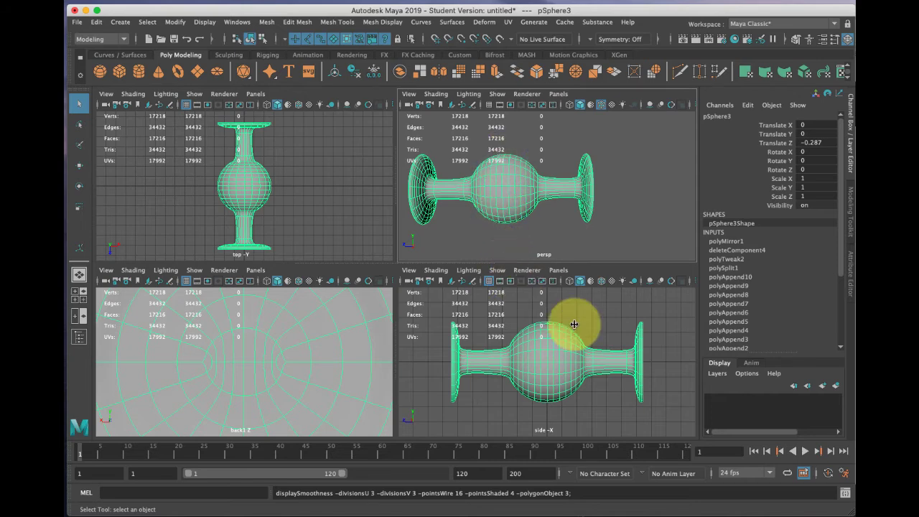
{"action": "key", "text": "1"}
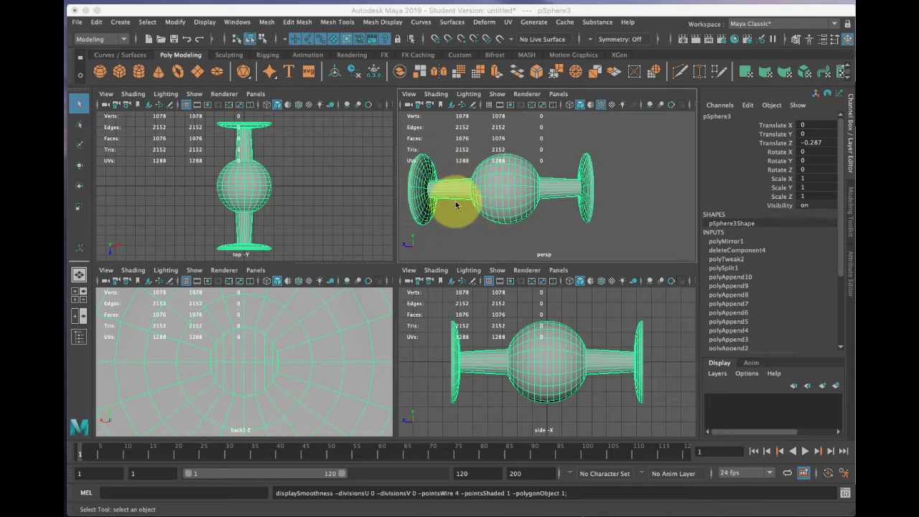
{"action": "right_click_drag", "start_coordinate": [473, 198], "coordinate": [497, 190], "text": "alt"}
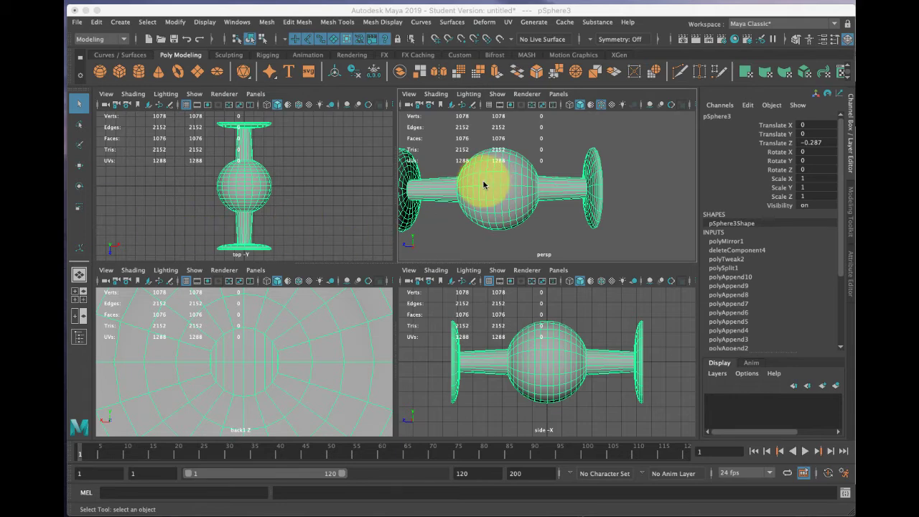
Step: Select the four corner vertices of a square window area on the cockpit sphere's front and scale them along Y to about 0.8
{"action": "left_click", "coordinate": [468, 190]}
{"action": "key", "text": "space"}
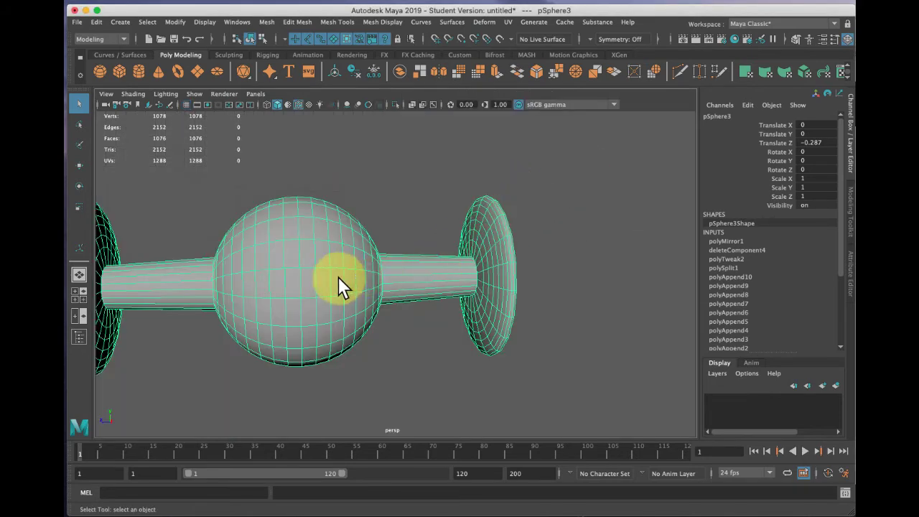
{"action": "left_click_drag", "start_coordinate": [357, 296], "coordinate": [285, 238], "text": "alt"}
{"action": "right_click_drag", "start_coordinate": [279, 237], "coordinate": [218, 236]}
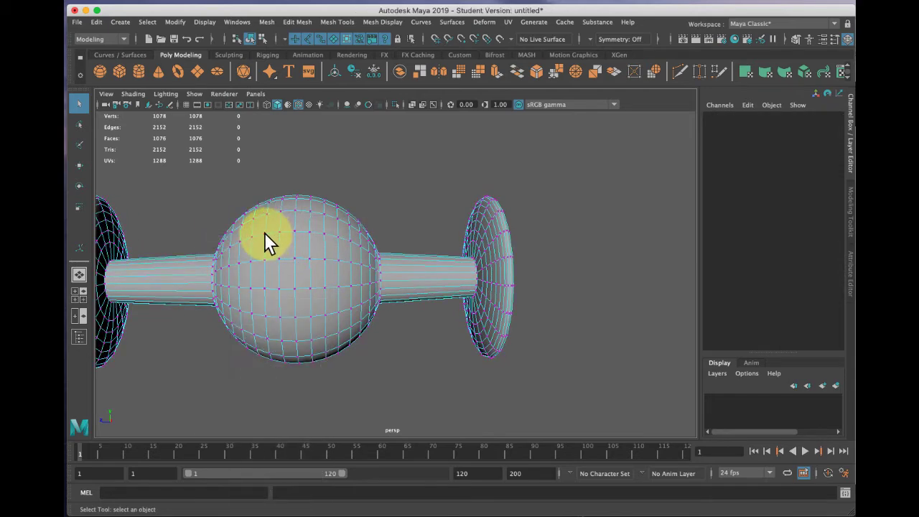
{"action": "left_click", "coordinate": [265, 233]}
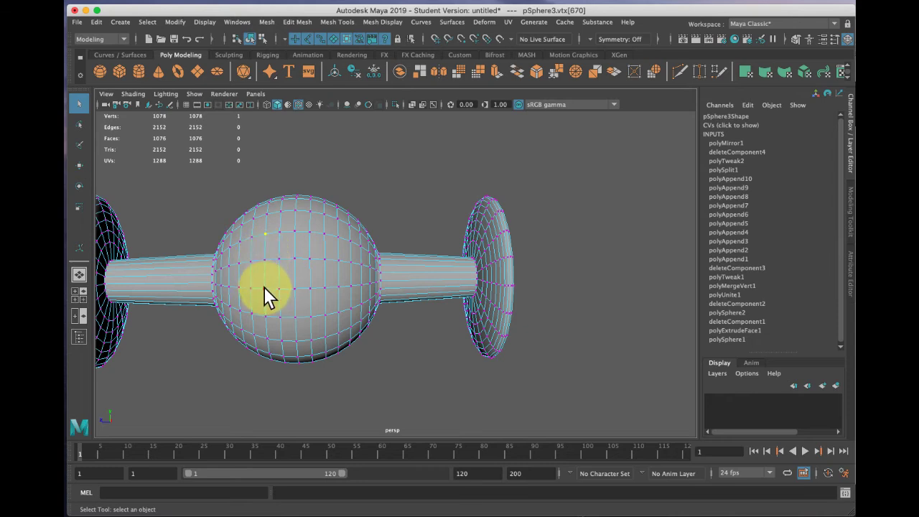
{"action": "left_click", "coordinate": [264, 288], "text": "shift"}
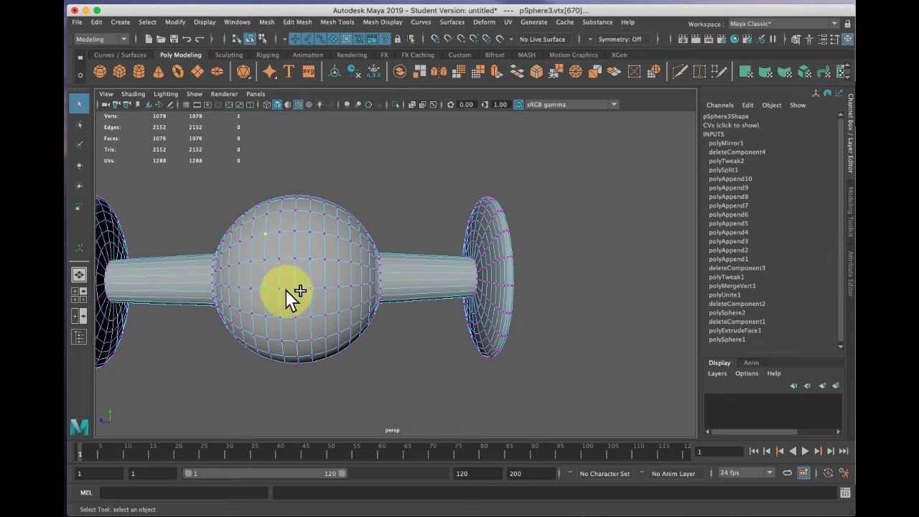
{"action": "left_click", "coordinate": [325, 288], "text": "shift"}
{"action": "left_click", "coordinate": [325, 233], "text": "shift"}
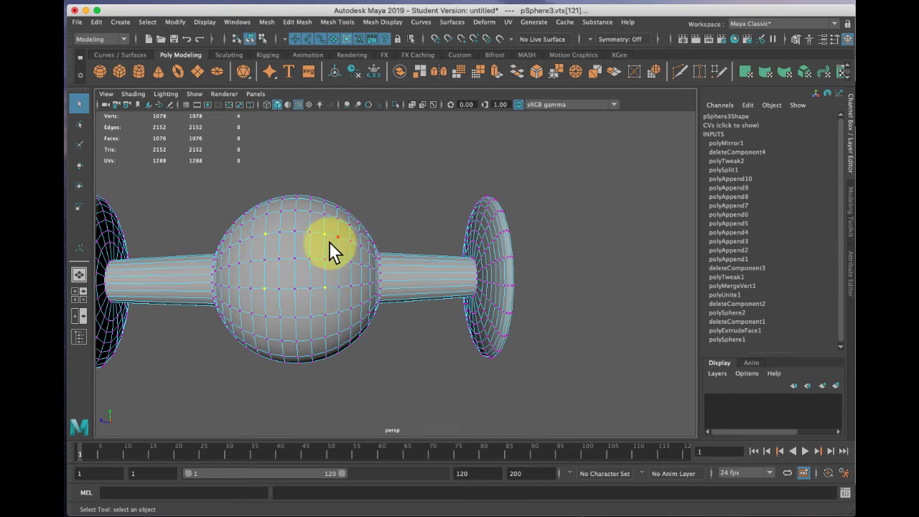
{"action": "key", "text": "r"}
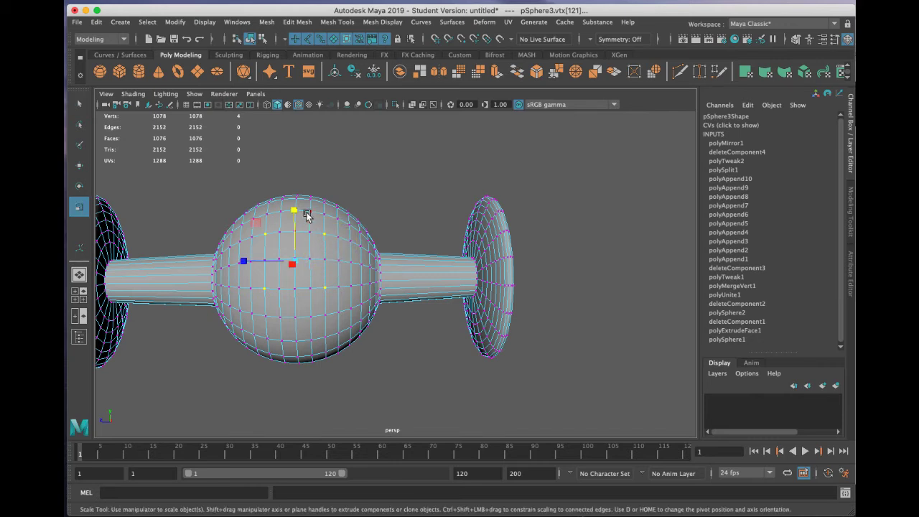
{"action": "left_click", "coordinate": [294, 209]}
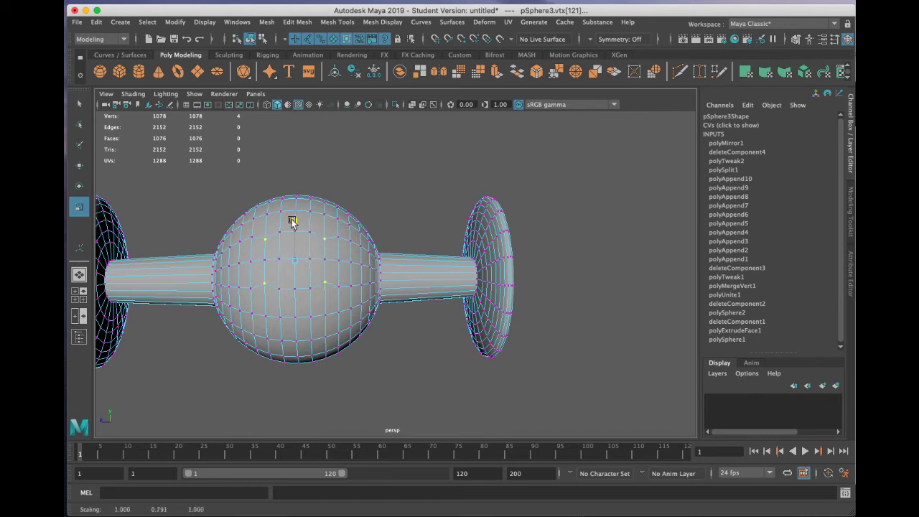
{"action": "left_click_drag", "start_coordinate": [291, 223], "coordinate": [291, 223]}
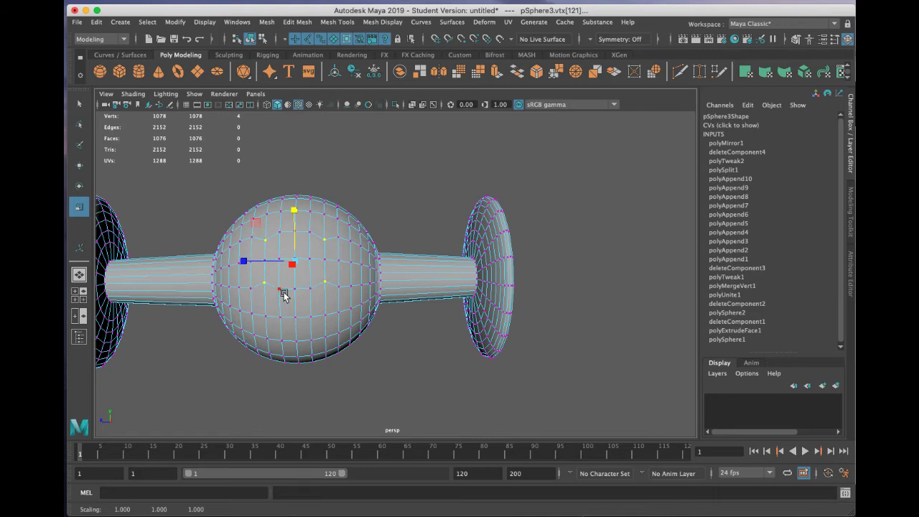
Step: Select the four mid-side vertices of the cockpit window outline and scale them along Z to about 1.2 to round the shape
{"action": "key", "text": "q"}
{"action": "left_click", "coordinate": [294, 288]}
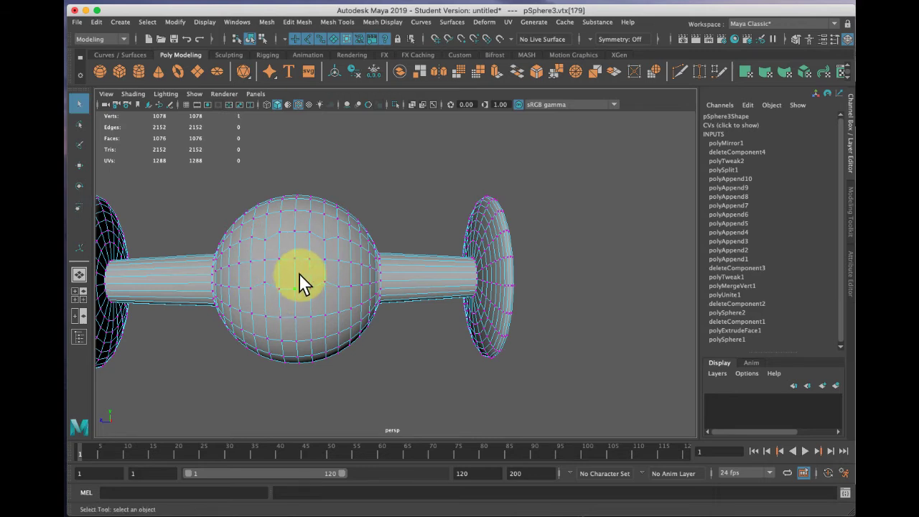
{"action": "left_click", "coordinate": [295, 232], "text": "shift"}
{"action": "left_click", "coordinate": [265, 260], "text": "shift"}
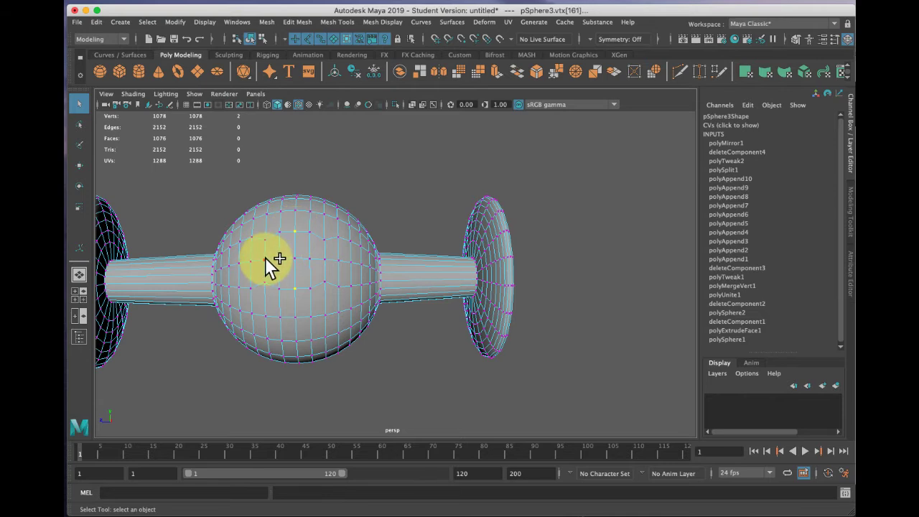
{"action": "left_click", "coordinate": [325, 260], "text": "shift"}
{"action": "key", "text": "r"}
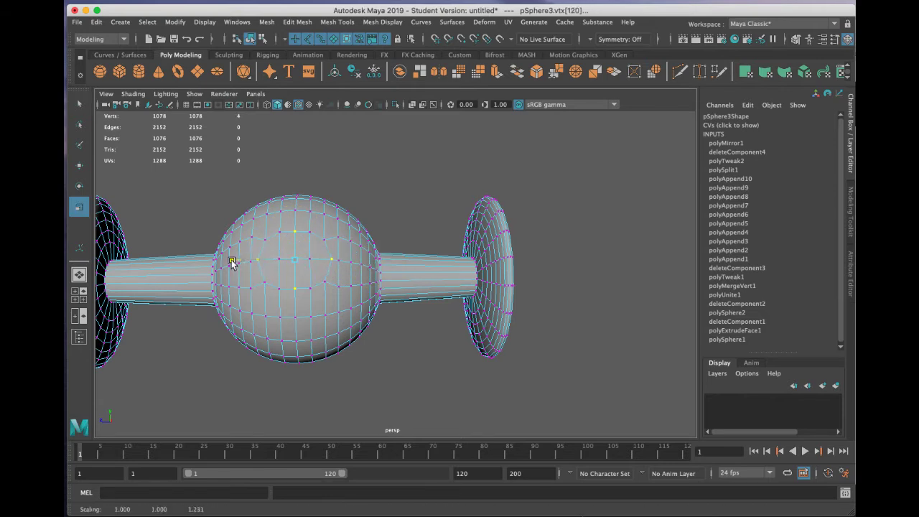
{"action": "left_click_drag", "start_coordinate": [231, 261], "coordinate": [232, 261]}
Step: Select the ten faces inside the rounded window outline, extrude them and scale the new faces uniformly to 0.617
{"action": "right_click_drag", "start_coordinate": [327, 249], "coordinate": [340, 278]}
{"action": "left_click", "coordinate": [283, 247]}
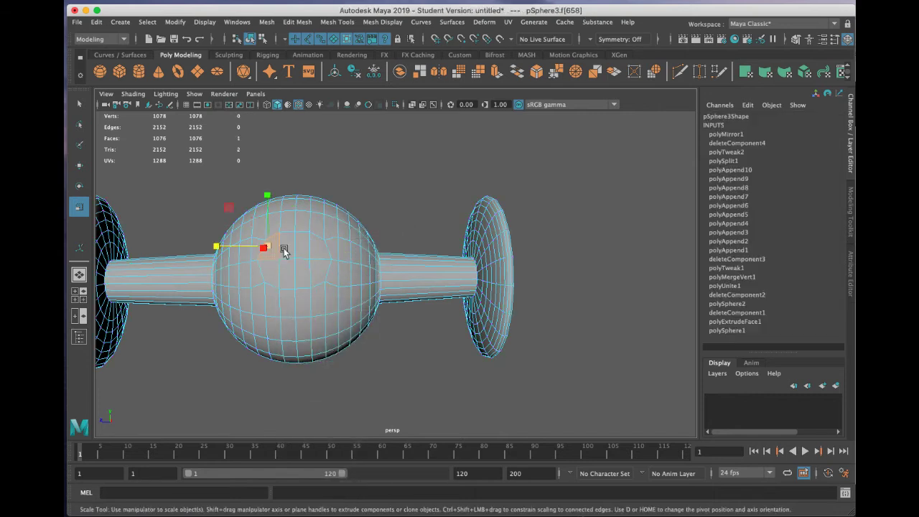
{"action": "key", "text": "q"}
{"action": "mouse_move", "coordinate": [289, 249]}
{"action": "left_mouse_down"}
{"action": "mouse_move", "coordinate": [314, 252]}
{"action": "mouse_move", "coordinate": [315, 263]}
{"action": "mouse_move", "coordinate": [274, 270]}
{"action": "mouse_move", "coordinate": [309, 247]}
{"action": "mouse_move", "coordinate": [301, 255]}
{"action": "left_mouse_up"}
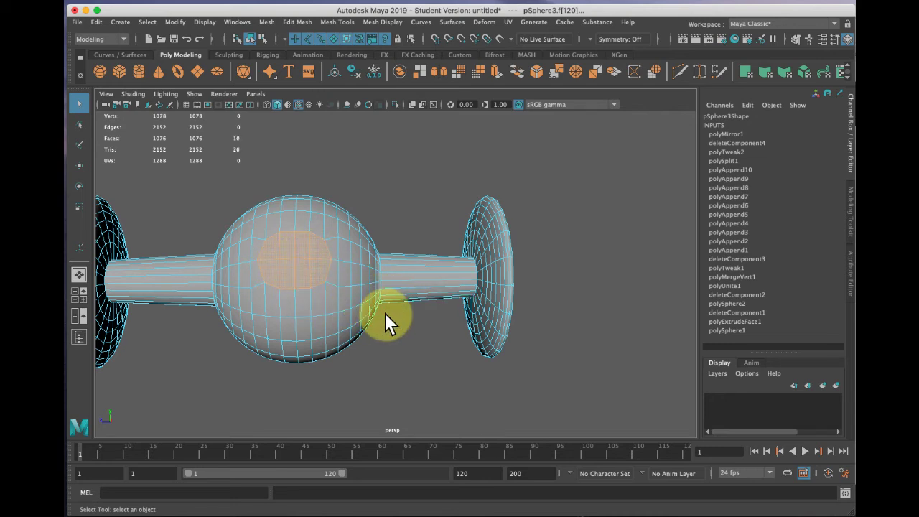
{"action": "left_click_drag", "start_coordinate": [412, 314], "coordinate": [323, 307], "text": "alt"}
{"action": "left_click_drag", "start_coordinate": [330, 308], "coordinate": [390, 308], "text": "alt"}
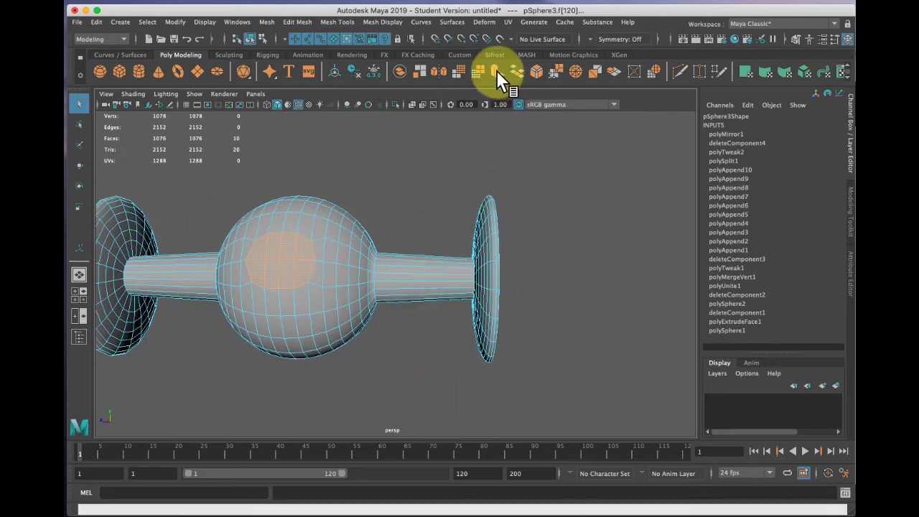
{"action": "left_click", "coordinate": [492, 71]}
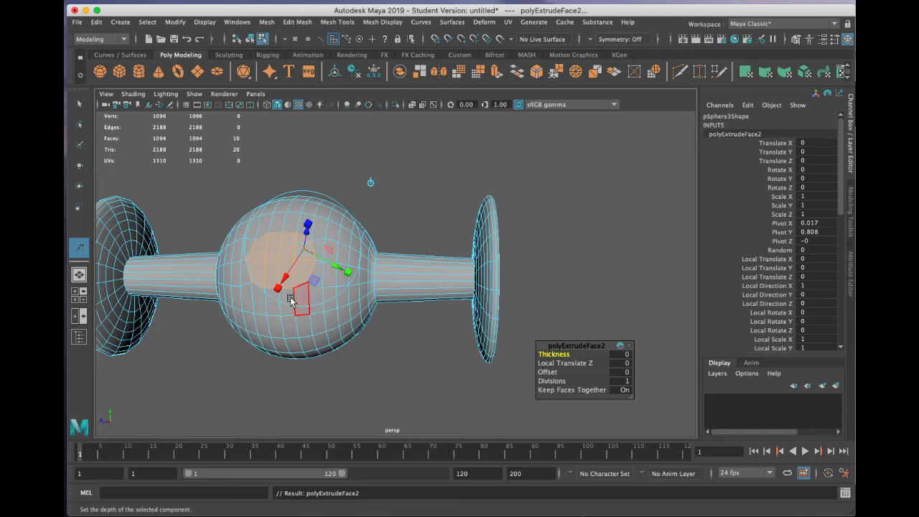
{"action": "left_click_drag", "start_coordinate": [227, 297], "coordinate": [293, 294], "text": "alt"}
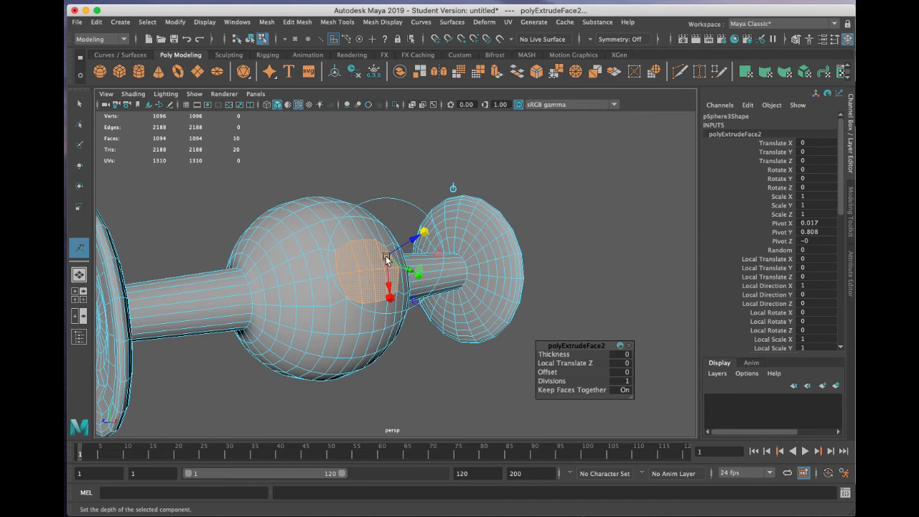
{"action": "left_click_drag", "start_coordinate": [386, 257], "coordinate": [372, 261]}
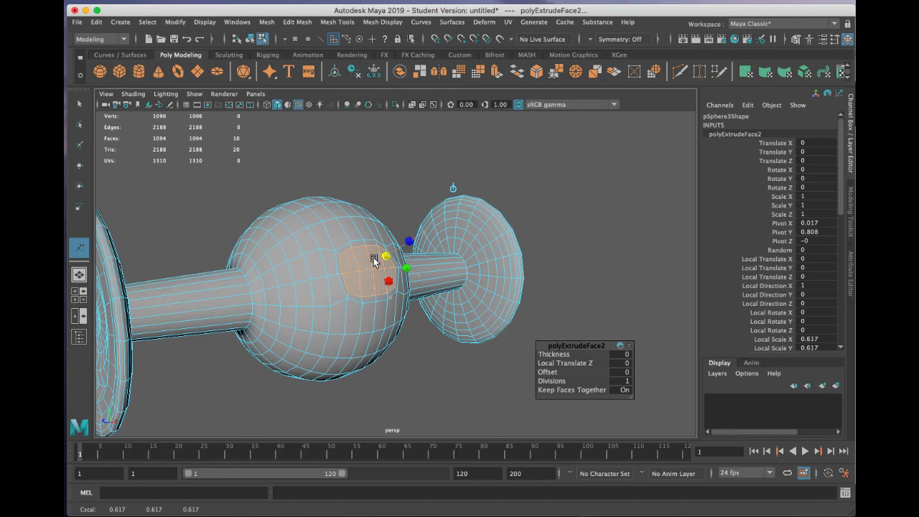
Step: Extrude the inner window faces again and push them into the cockpit with a local Z translation of -0.115
{"action": "left_click_drag", "start_coordinate": [331, 316], "coordinate": [277, 310], "text": "alt"}
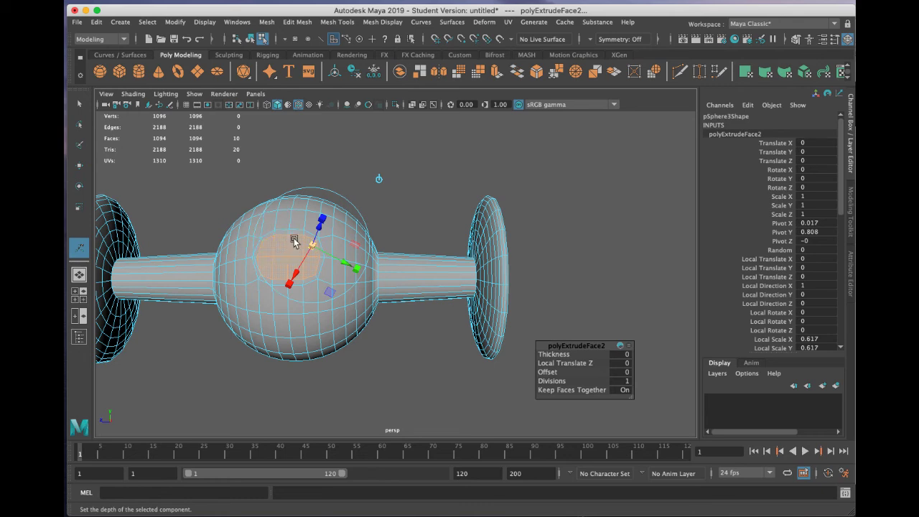
{"action": "left_click", "coordinate": [310, 244]}
{"action": "left_click", "coordinate": [495, 70]}
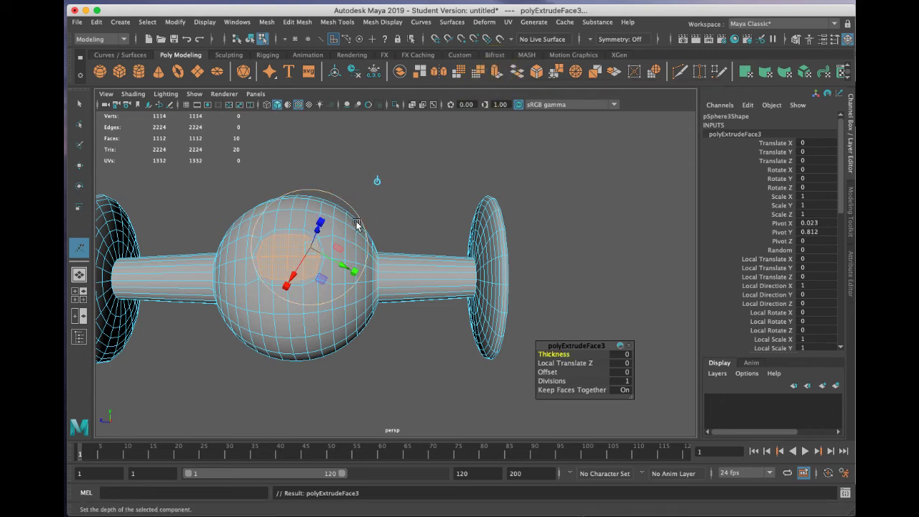
{"action": "left_click_drag", "start_coordinate": [263, 281], "coordinate": [395, 254], "text": "alt"}
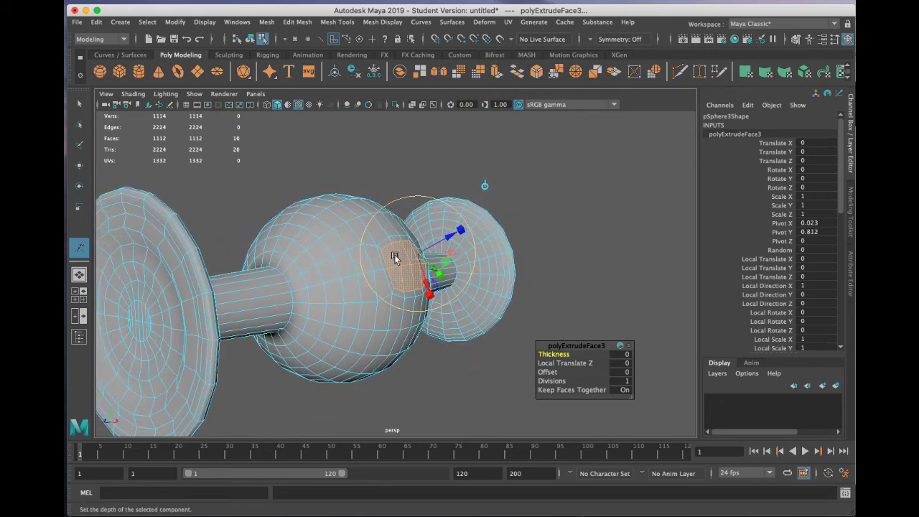
{"action": "left_click_drag", "start_coordinate": [446, 238], "coordinate": [445, 239]}
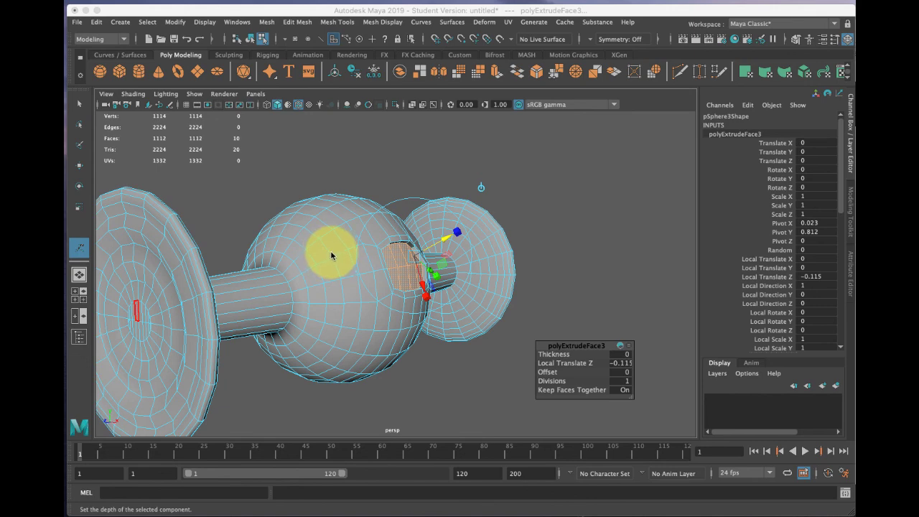
{"action": "left_click_drag", "start_coordinate": [368, 267], "coordinate": [376, 318], "text": "alt"}
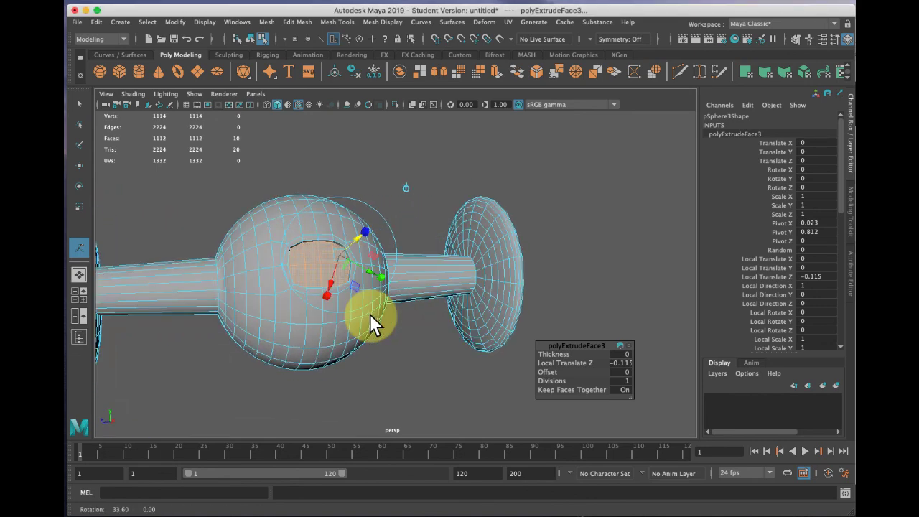